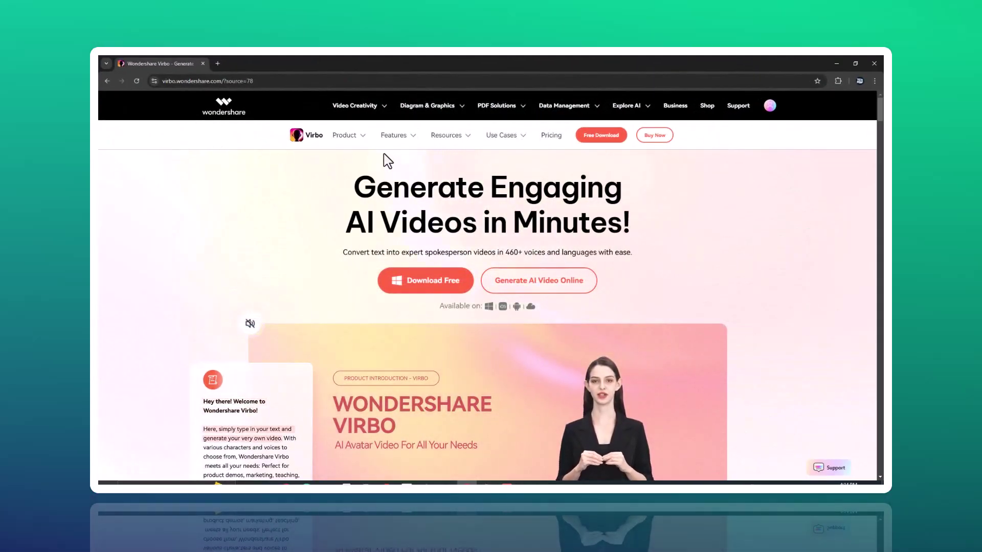
# Step: Launch Virbo's online video generator and open the AI Clip Generator tool
pyautogui.click(565, 287)
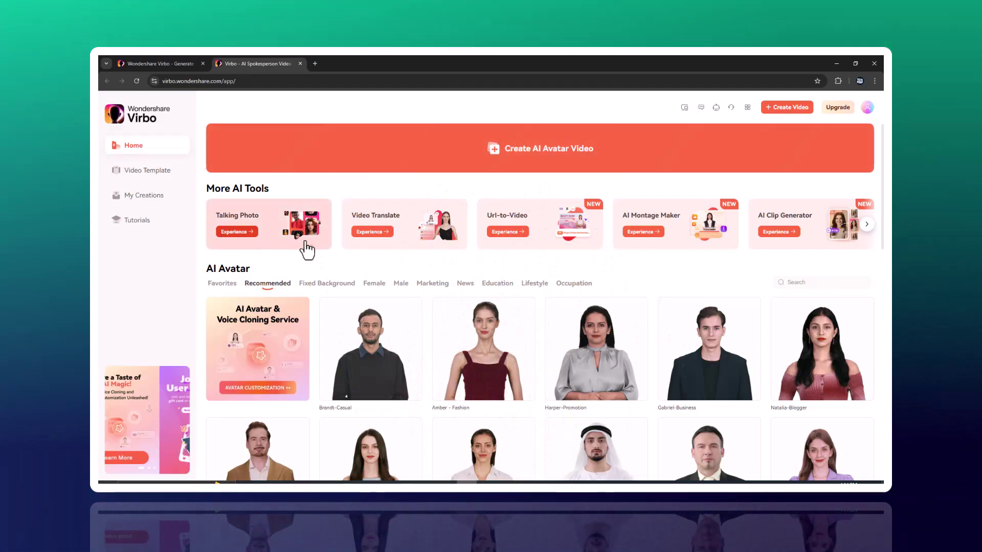
pyautogui.click(768, 239)
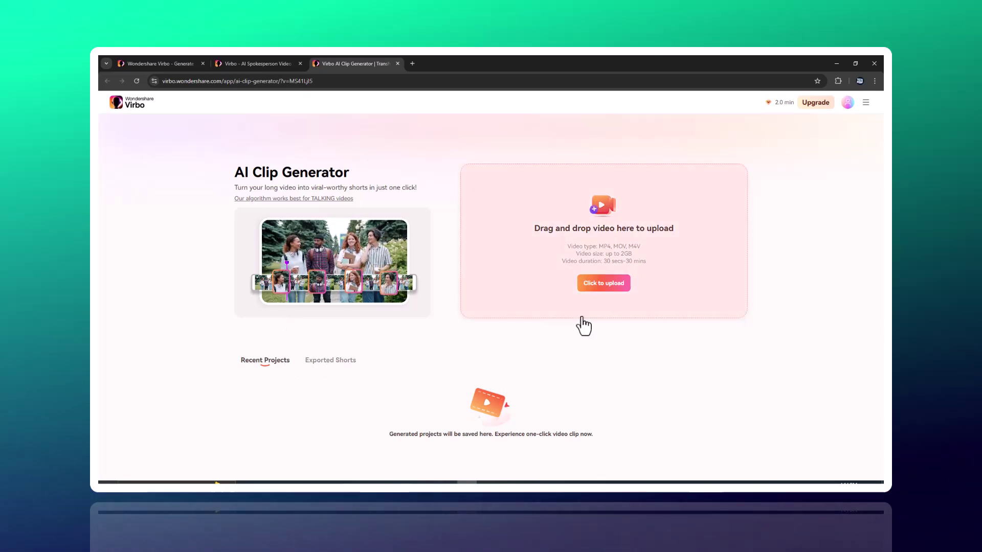
# Step: Upload the BEST 5 AI TOOLS video with the third caption template and preview a generated short
pyautogui.click(621, 286)
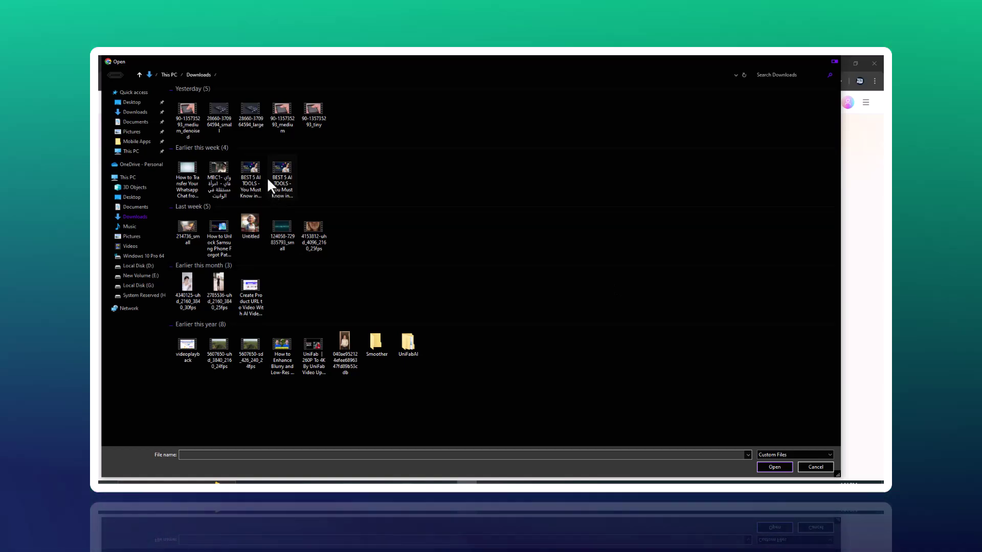
pyautogui.doubleClick(267, 177)
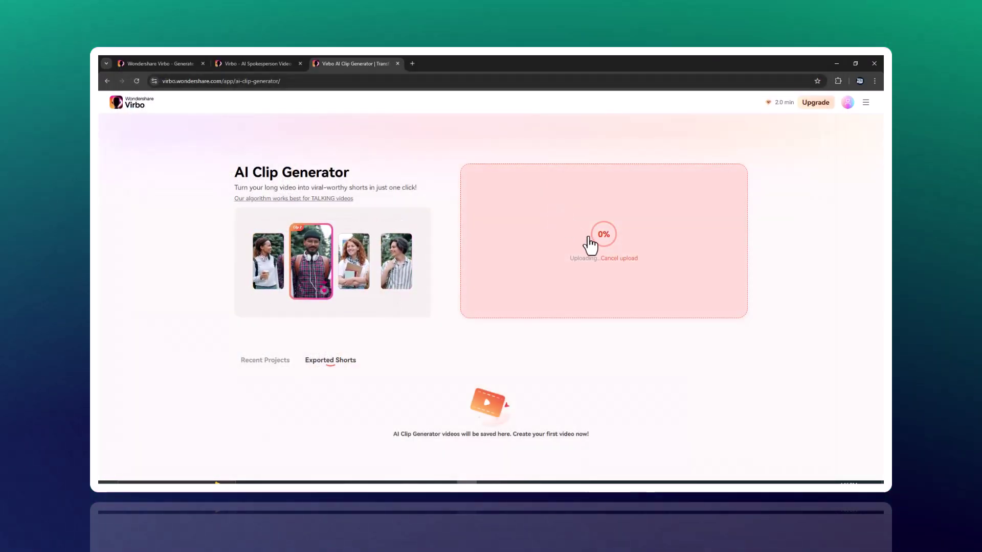
pyautogui.click(593, 282)
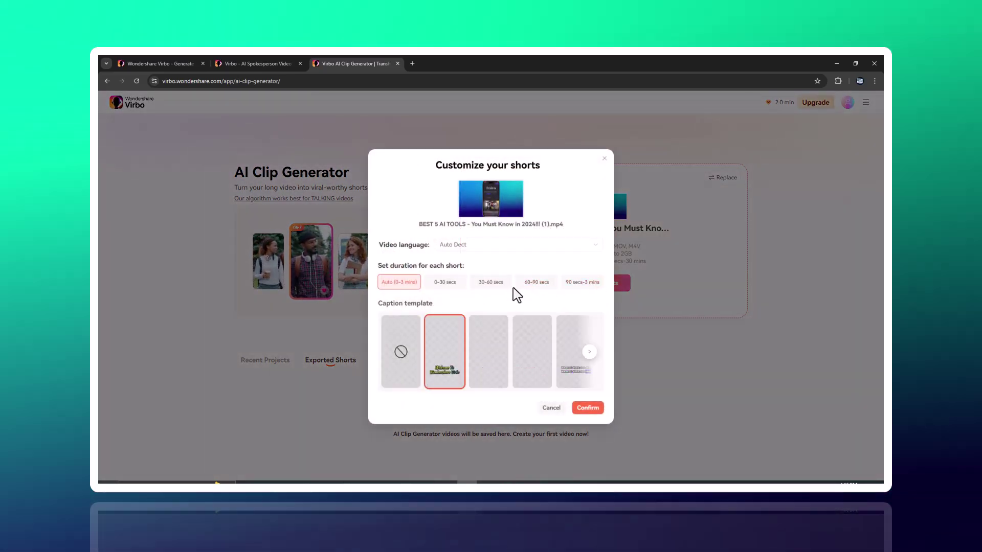
pyautogui.click(488, 353)
pyautogui.click(588, 408)
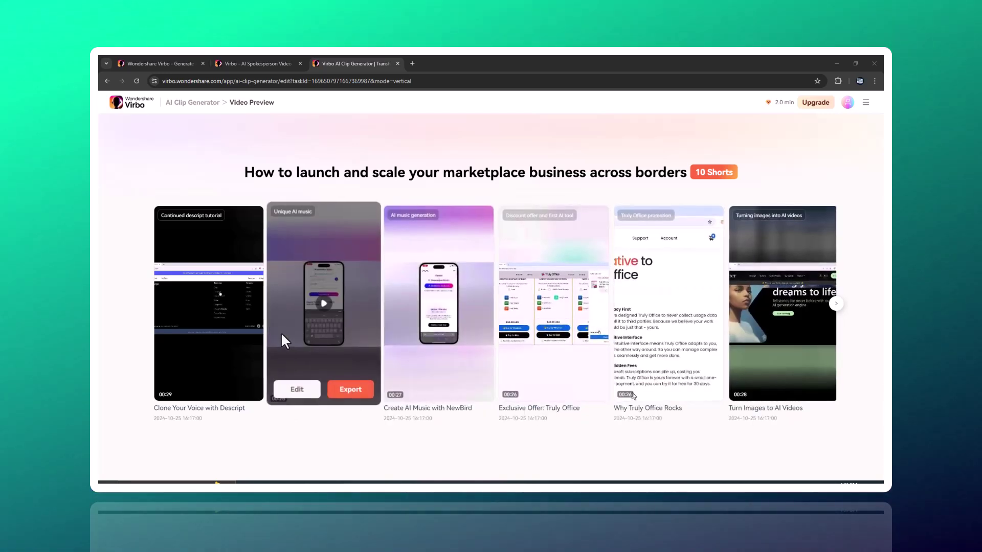
pyautogui.click(439, 304)
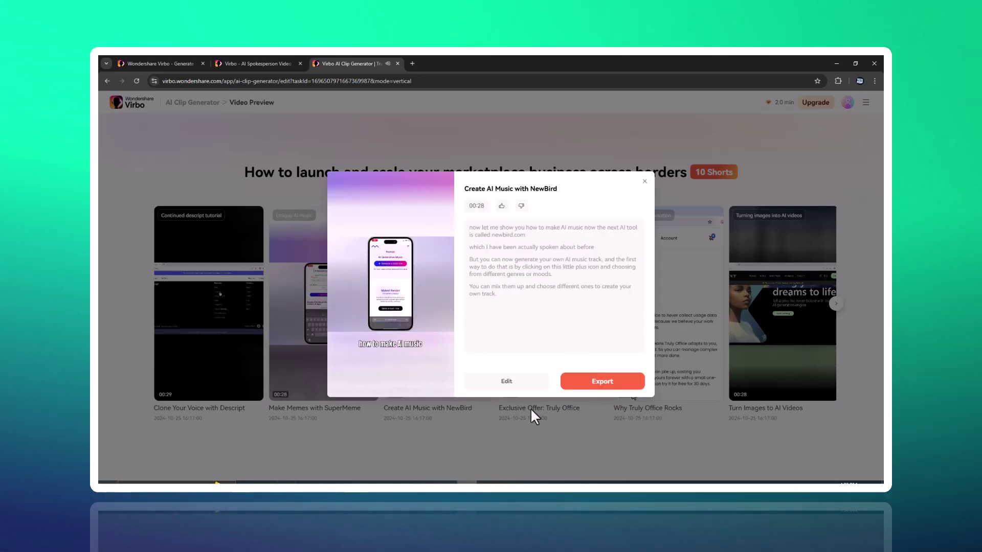
pyautogui.moveTo(388, 385)
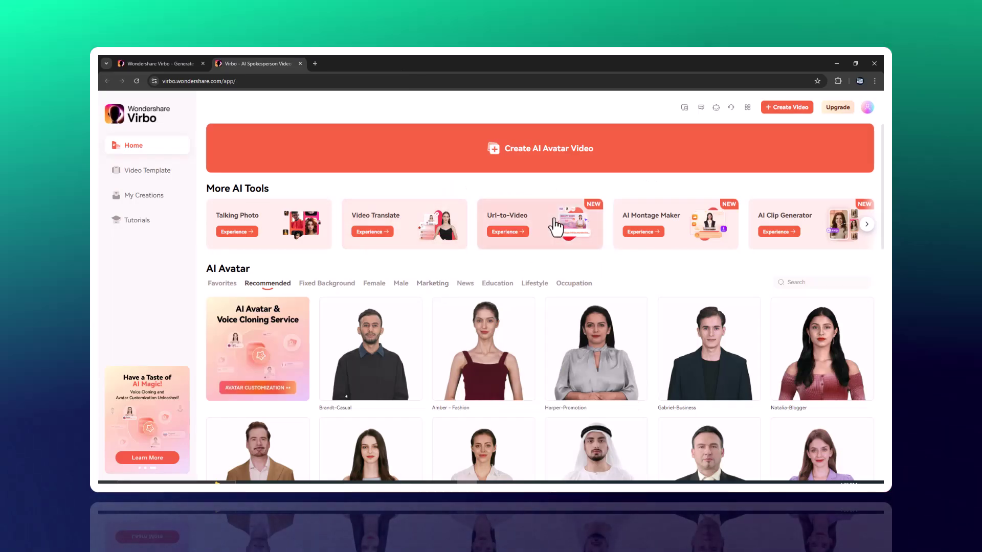
# Step: In URL to Video, paste the Amazon product link and analyze it
pyautogui.click(554, 227)
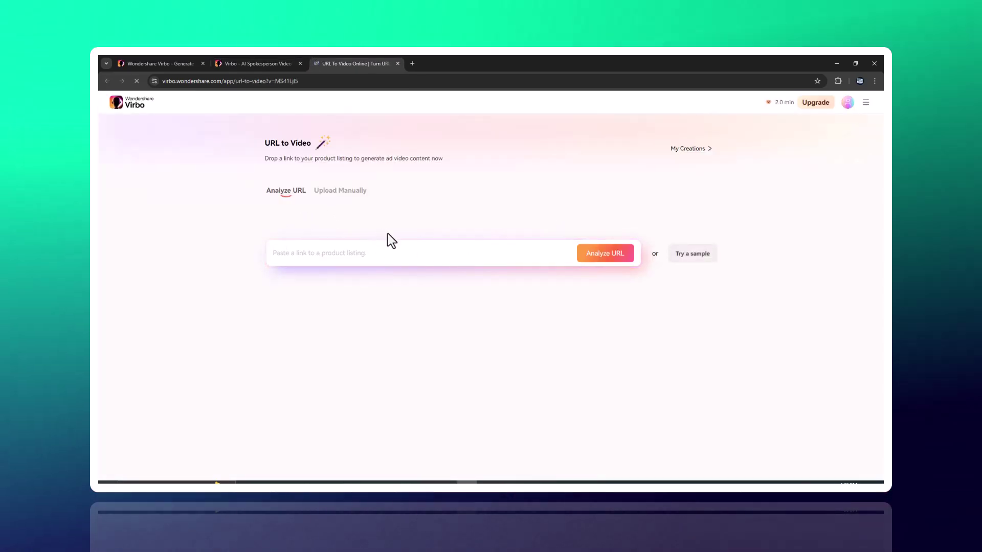
pyautogui.click(390, 254)
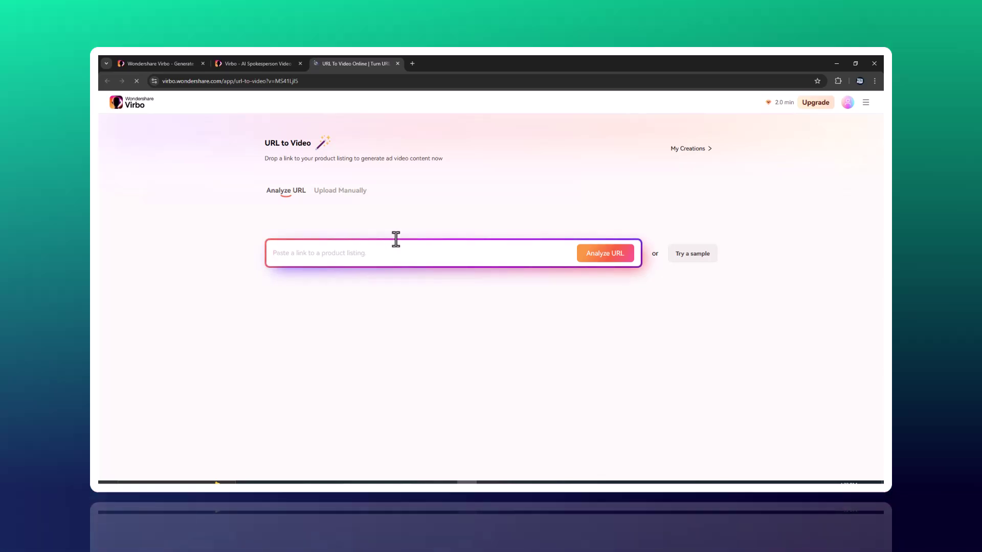
pyautogui.rightClick(347, 256)
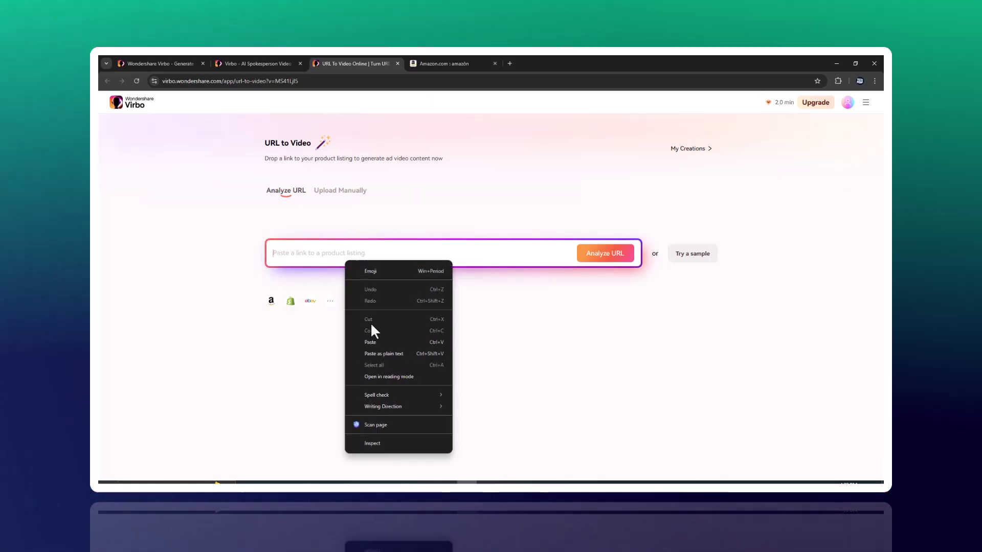
pyautogui.click(366, 341)
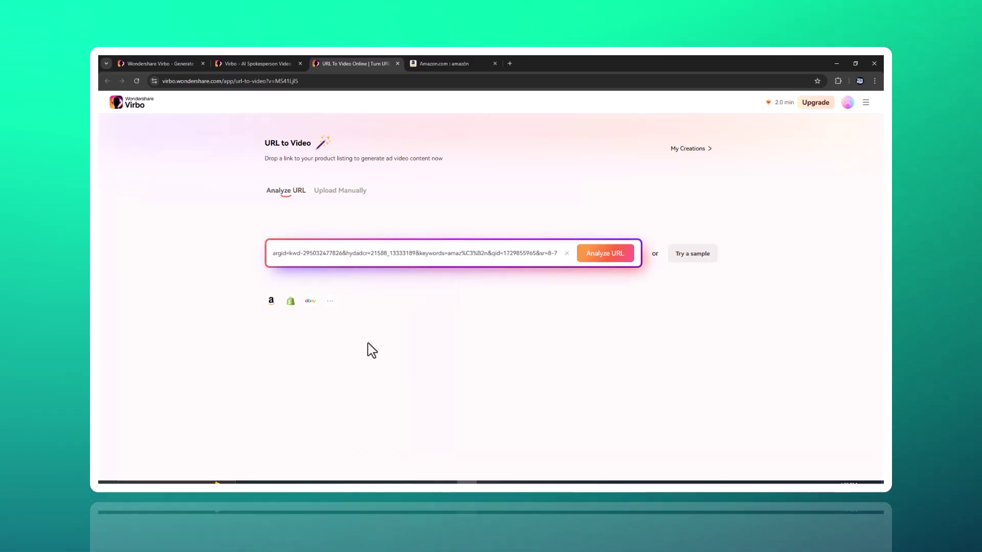
pyautogui.click(615, 255)
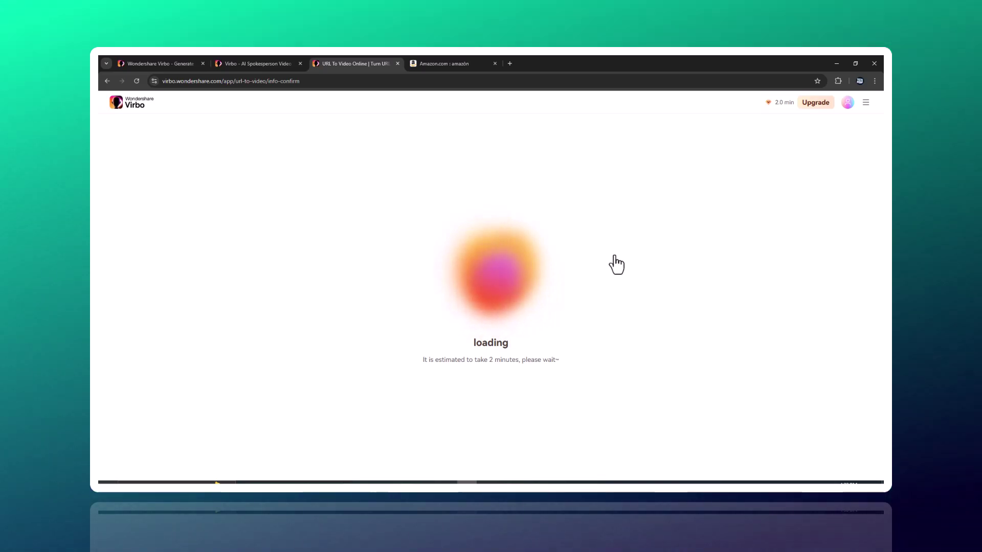
# Step: Generate the ad videos in English and play the resulting preview
pyautogui.click(548, 395)
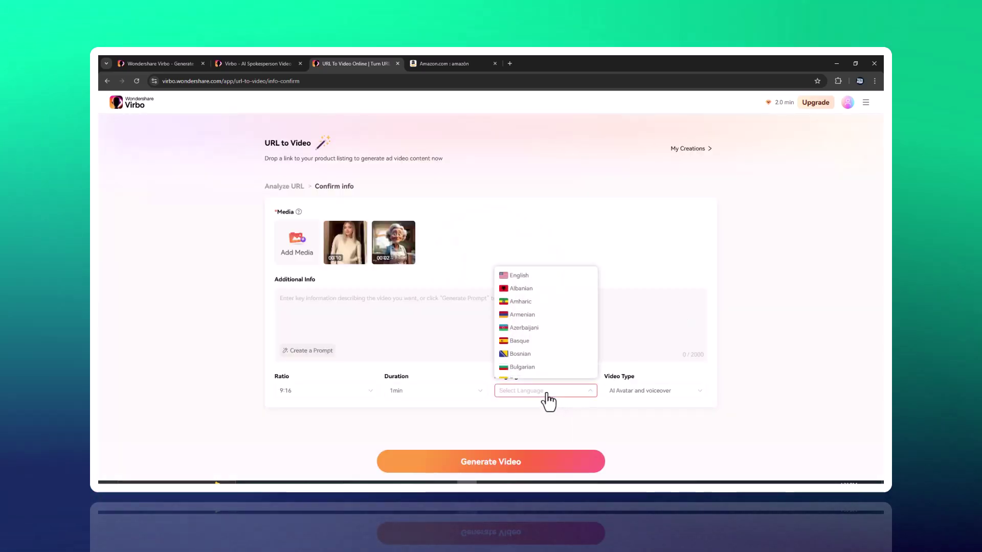
pyautogui.click(527, 278)
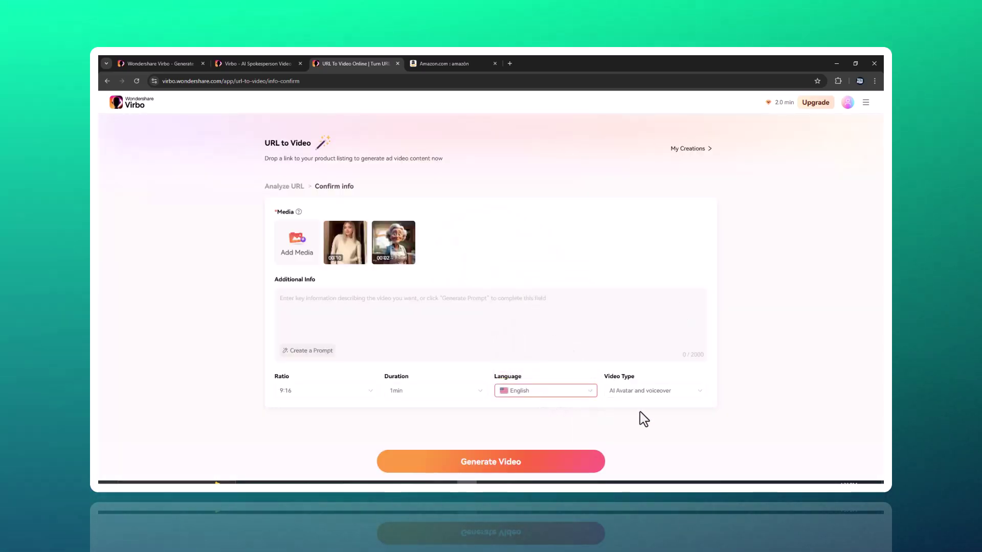
pyautogui.click(582, 463)
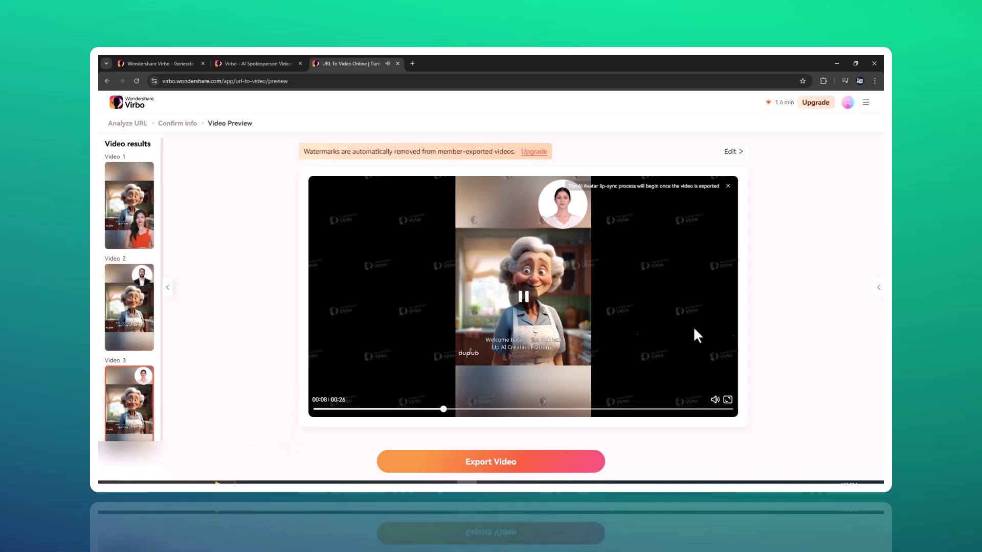
pyautogui.click(648, 285)
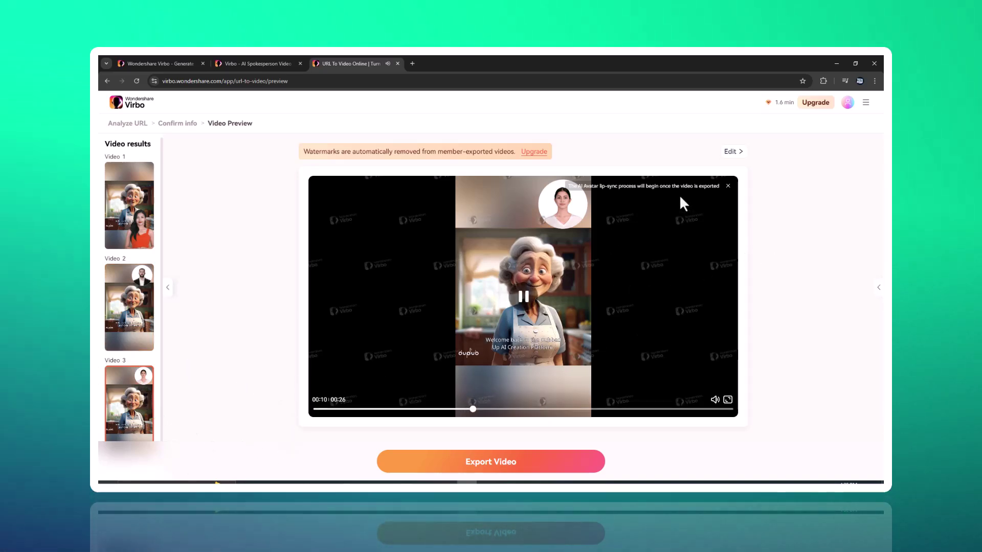
# Step: Close the URL to Video page and scroll through the avatar library
pyautogui.hotkey('ctrl', 'w')
pyautogui.scroll(-6, 581, 243)
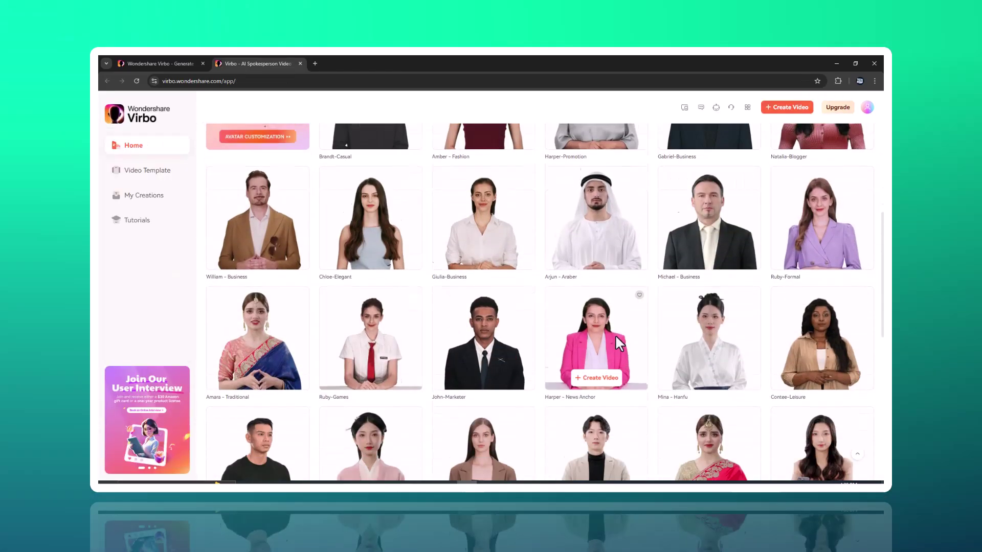
pyautogui.scroll(-5, 642, 382)
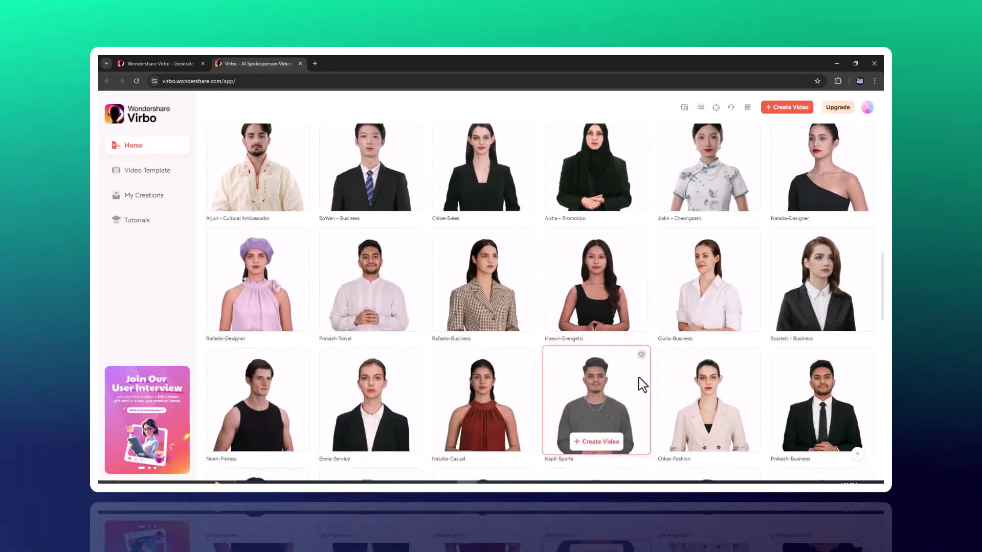
pyautogui.scroll(8, 642, 384)
pyautogui.scroll(5, 643, 385)
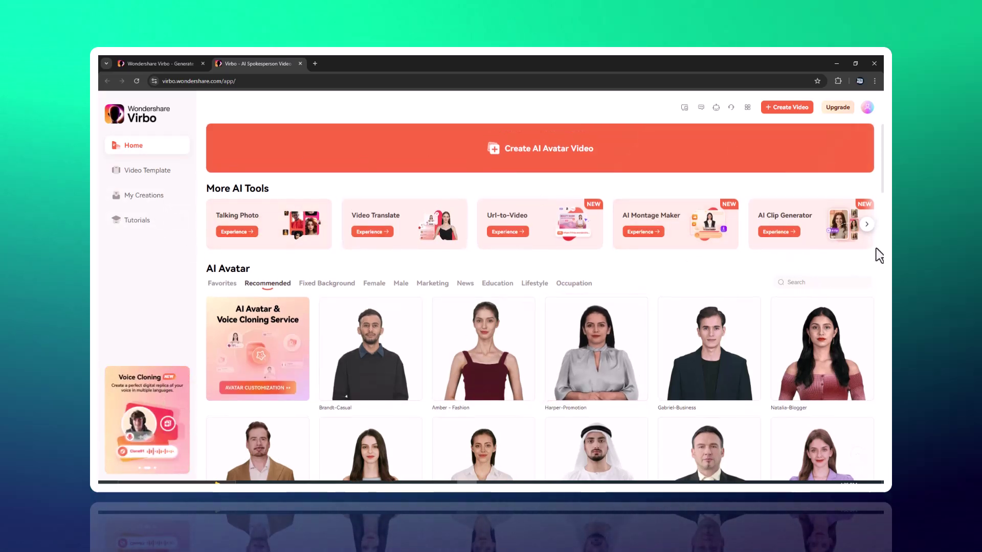
# Step: Page the More AI Tools carousel forward to Voice Cloning and back again
pyautogui.click(867, 225)
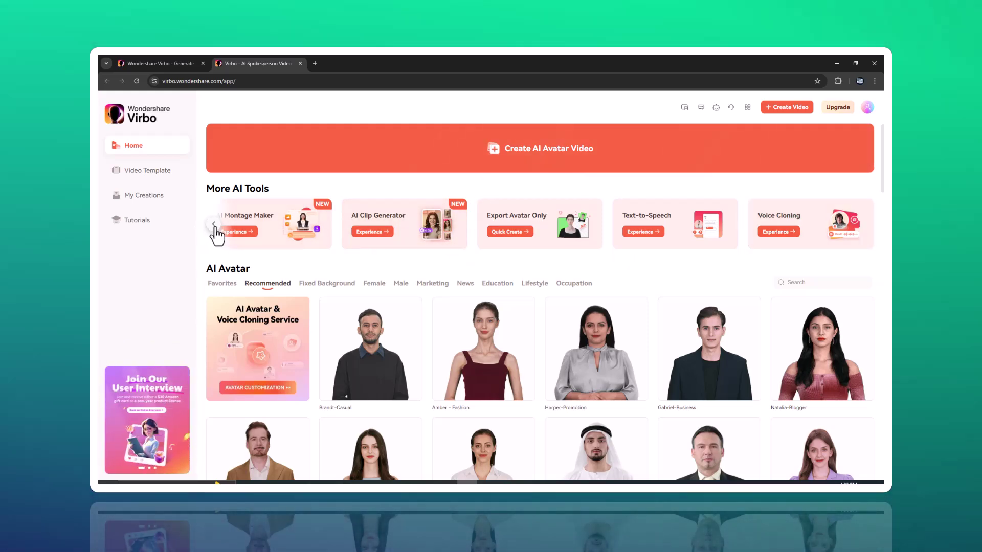
pyautogui.click(213, 224)
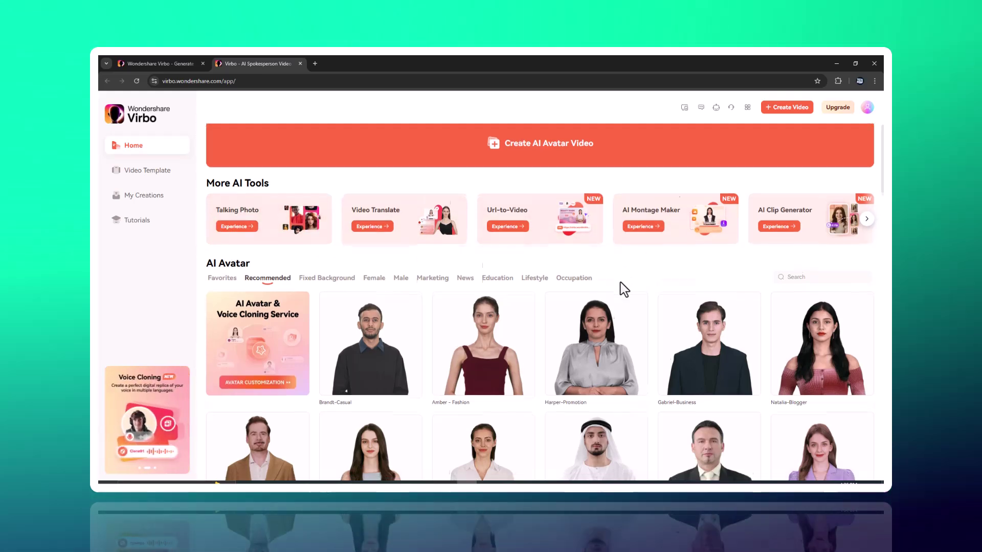
pyautogui.scroll(-9, 621, 287)
pyautogui.scroll(-5, 624, 291)
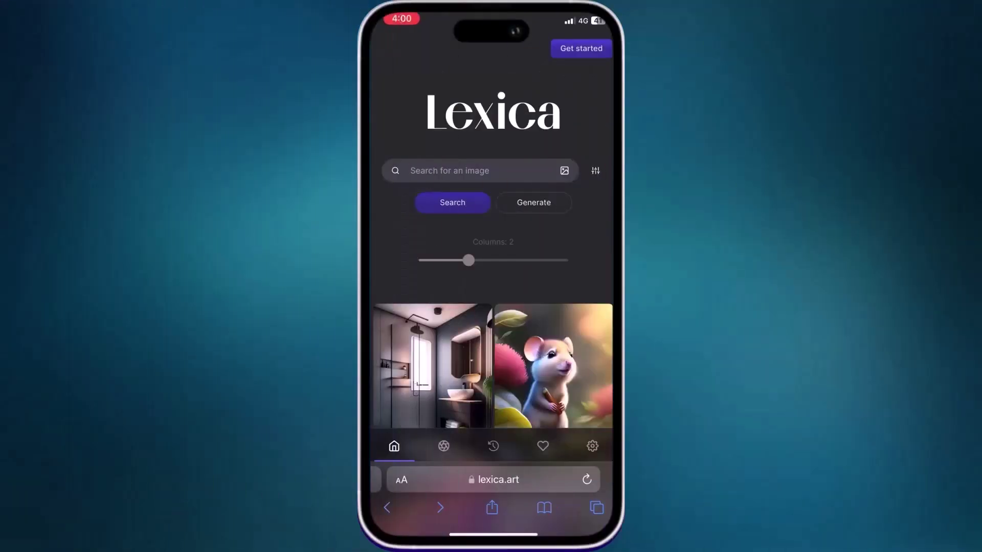
# Step: Scroll down through Lexica's AI image gallery and back up to the top
pyautogui.scroll(-5, 492, 286)
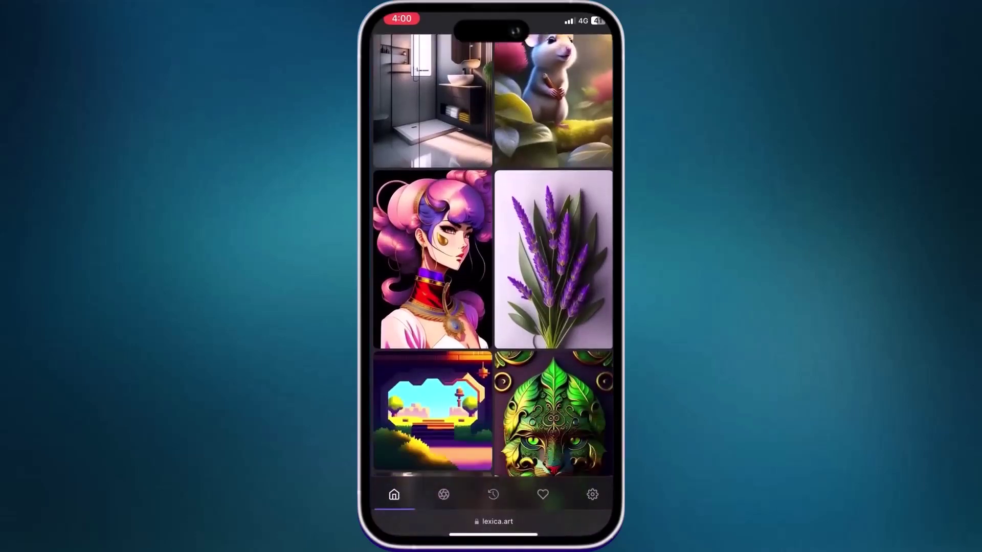
pyautogui.scroll(-10, 492, 287)
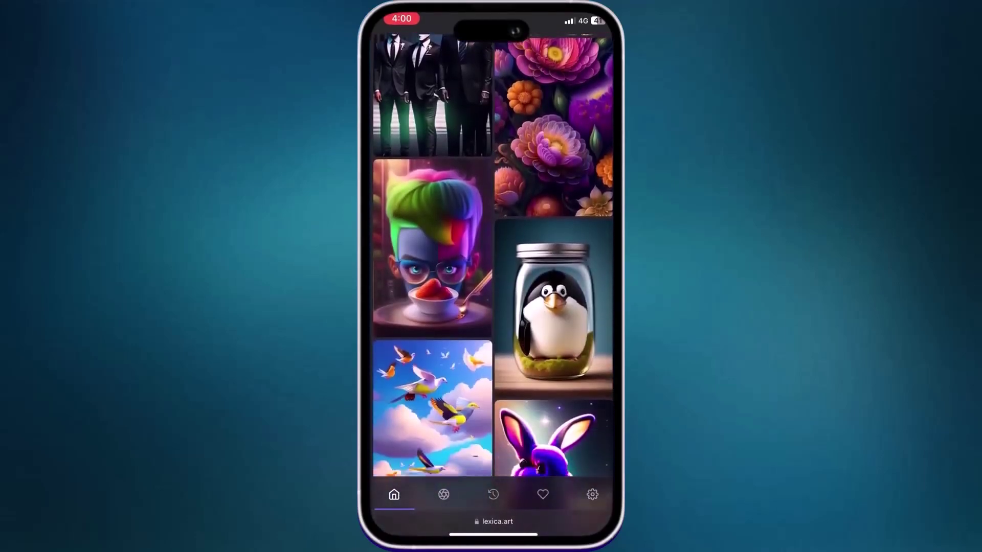
pyautogui.scroll(-10, 492, 287)
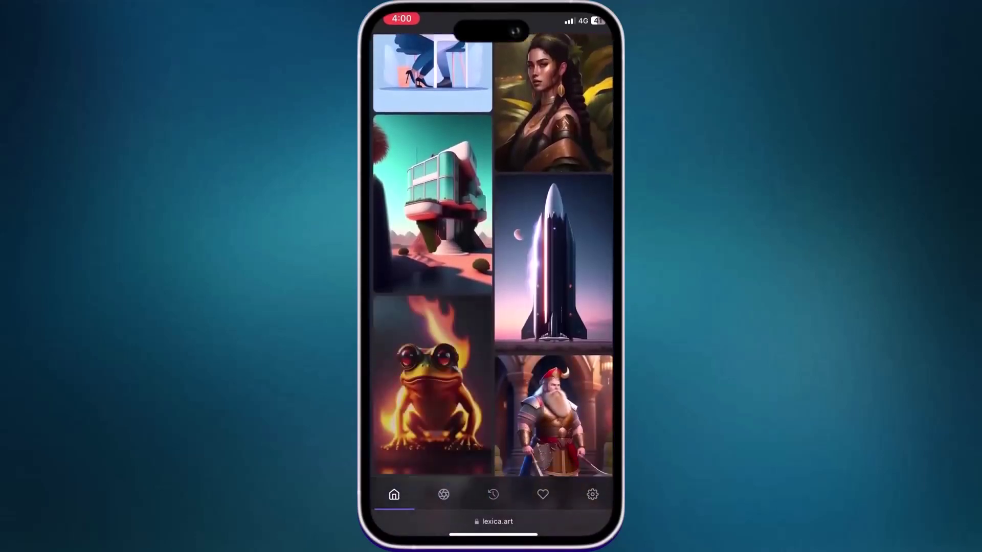
pyautogui.scroll(20, 492, 286)
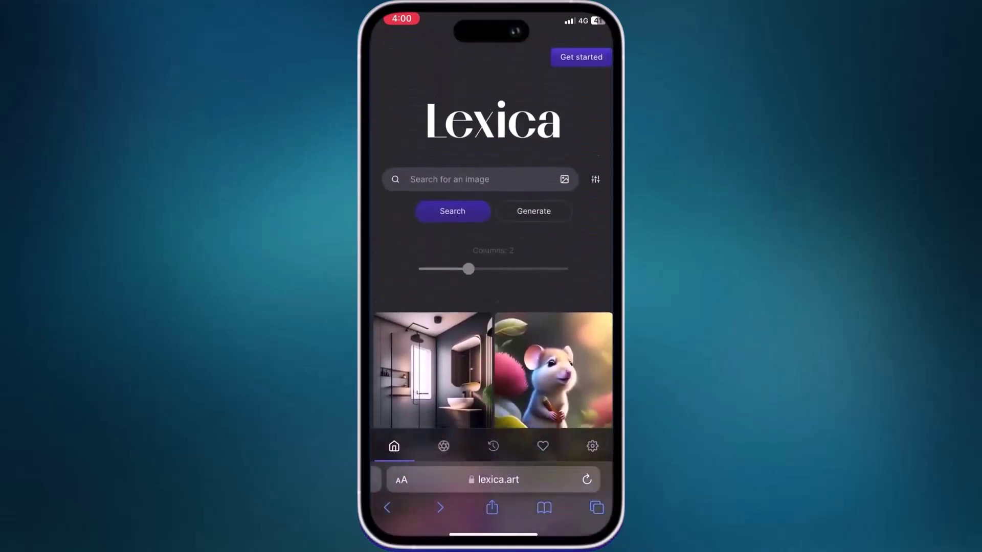
# Step: Search Lexica for a famous entrepreneur playing basketball and scroll the 1,810 results
pyautogui.click(450, 179)
pyautogui.write('Elon musk playing basketball 🏀')
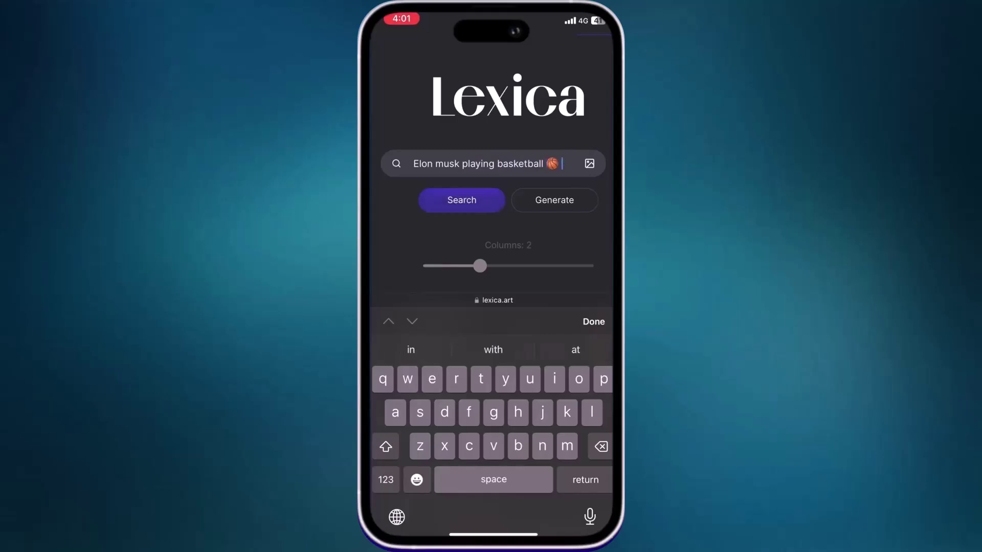
pyautogui.press('Return')
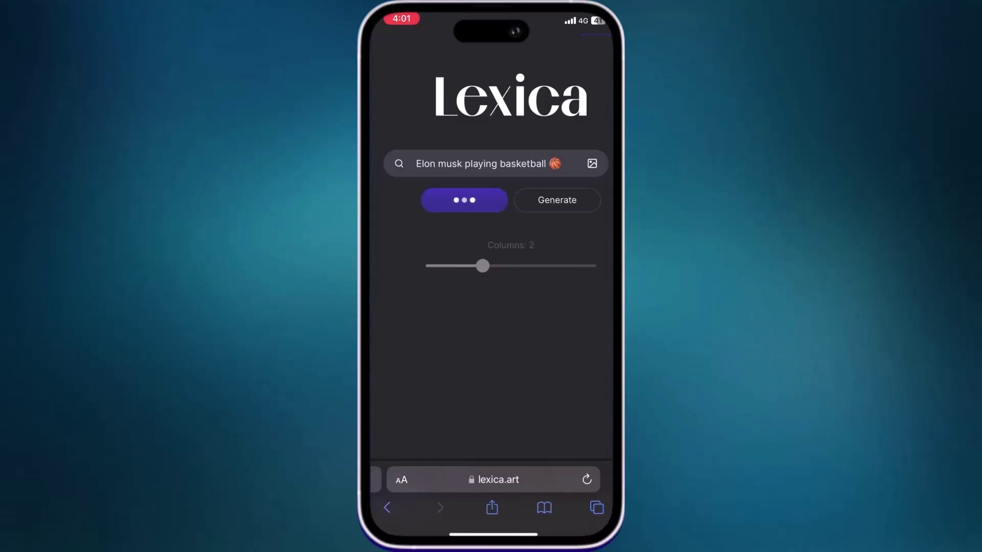
pyautogui.scroll(-10, 491, 286)
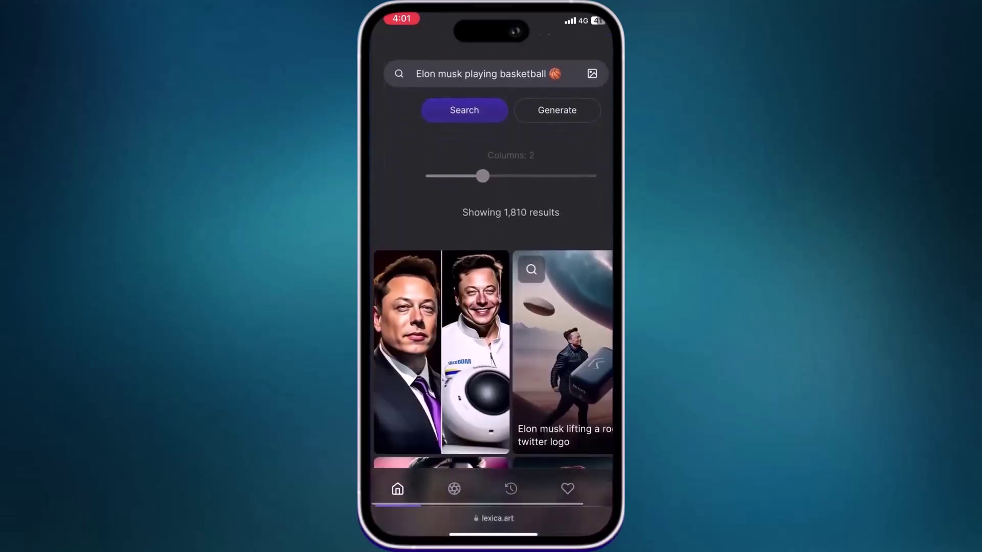
pyautogui.scroll(-10, 492, 255)
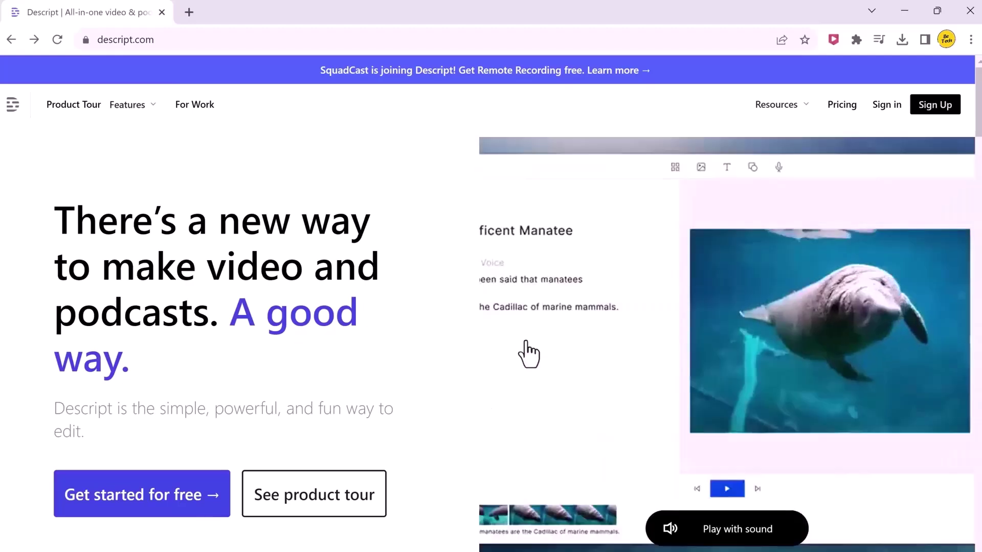
# Step: Go to Descript's Voices page and start creating a new Overdub voice
pyautogui.scroll(-20, 529, 353)
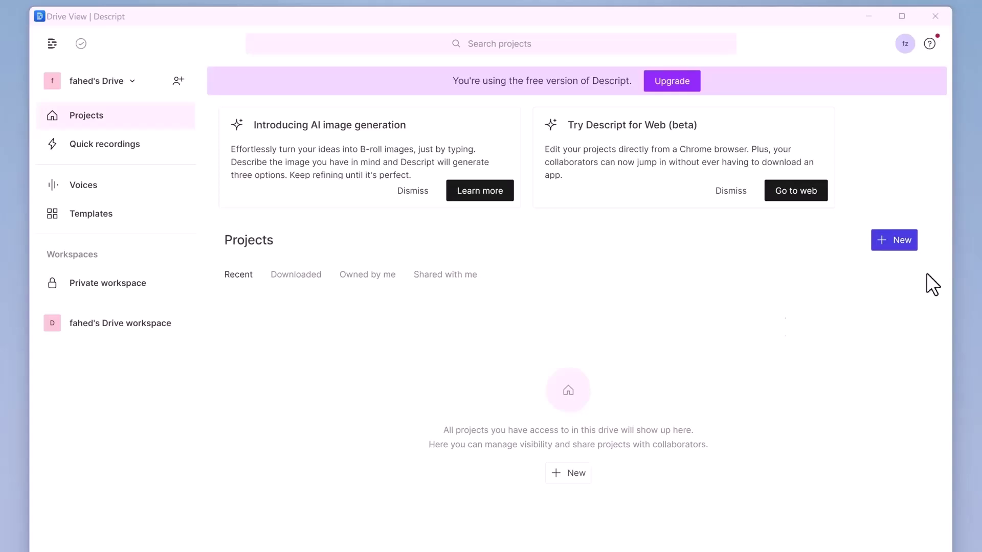
pyautogui.click(89, 186)
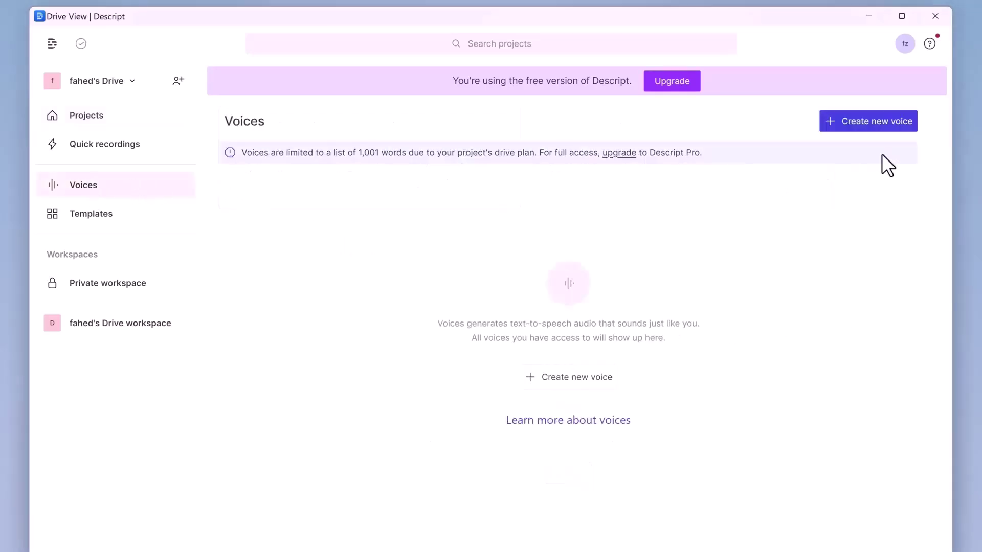
pyautogui.click(862, 123)
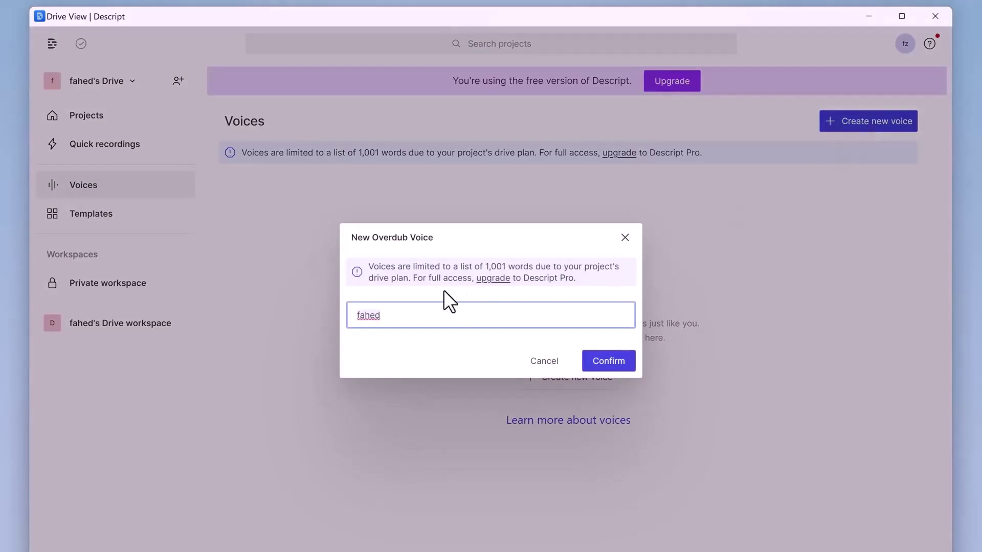
# Step: Confirm the new Overdub voice and record about 30 seconds of speech into its script
pyautogui.click(608, 361)
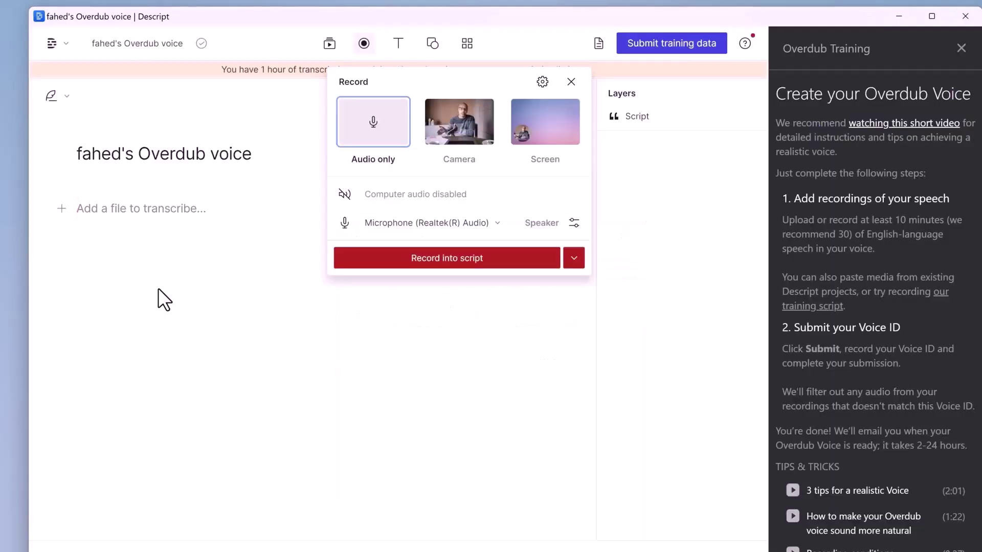
pyautogui.click(444, 258)
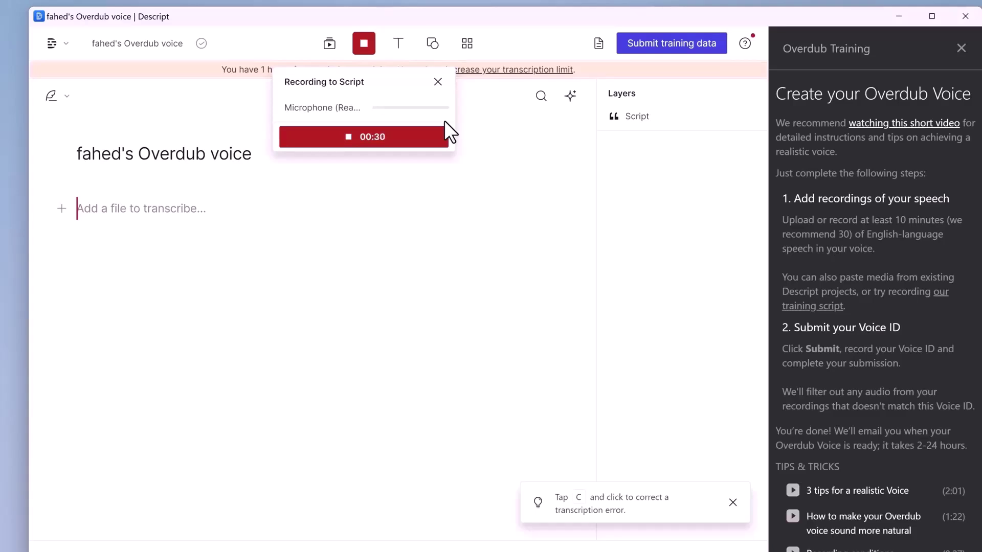
pyautogui.click(408, 141)
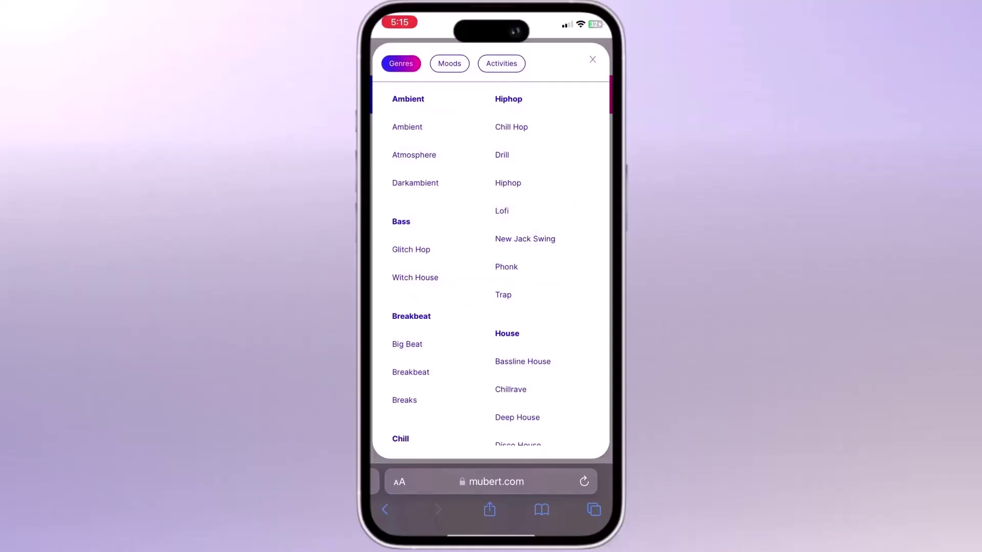
# Step: Choose the Trap genre, keep the 00:45 duration, and generate the Mubert track
pyautogui.click(503, 295)
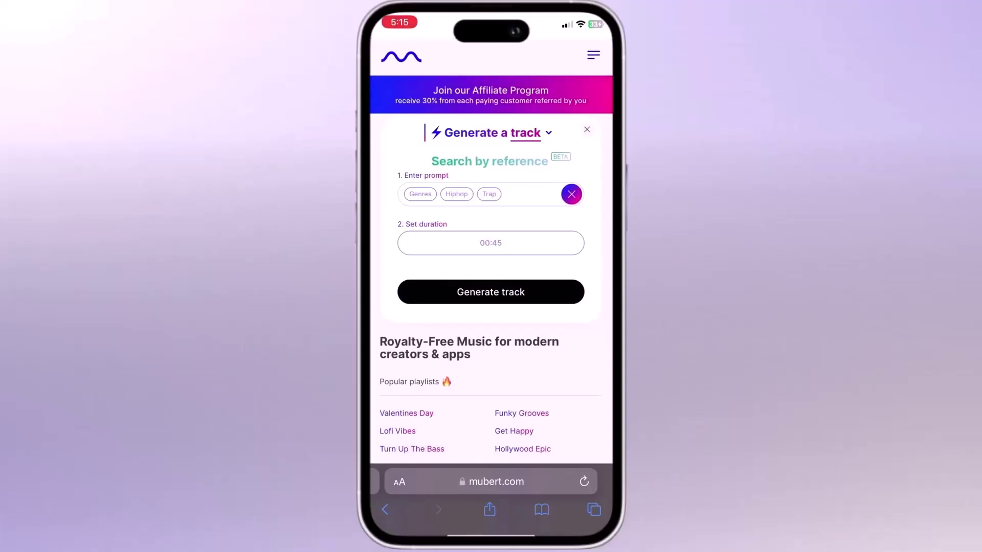
pyautogui.click(490, 243)
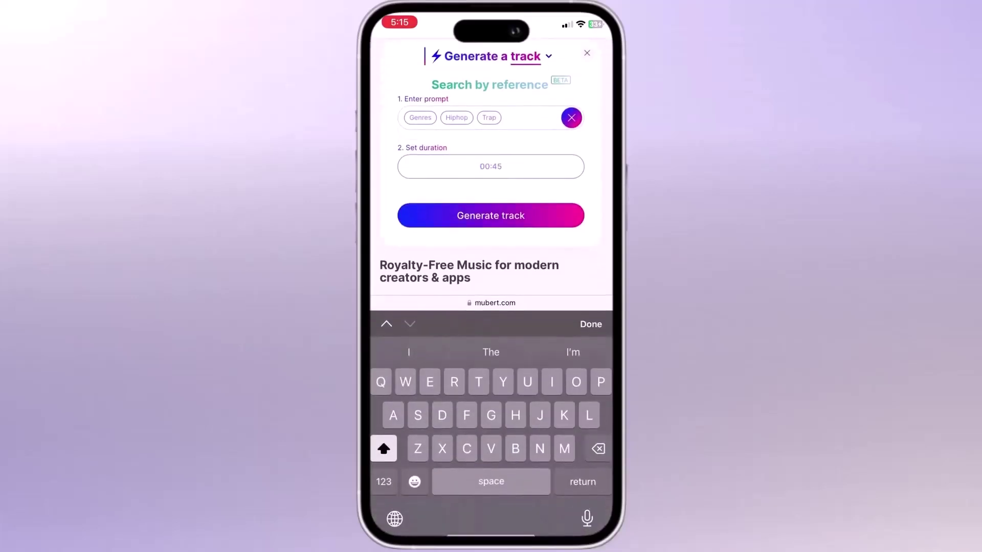
pyautogui.click(503, 167)
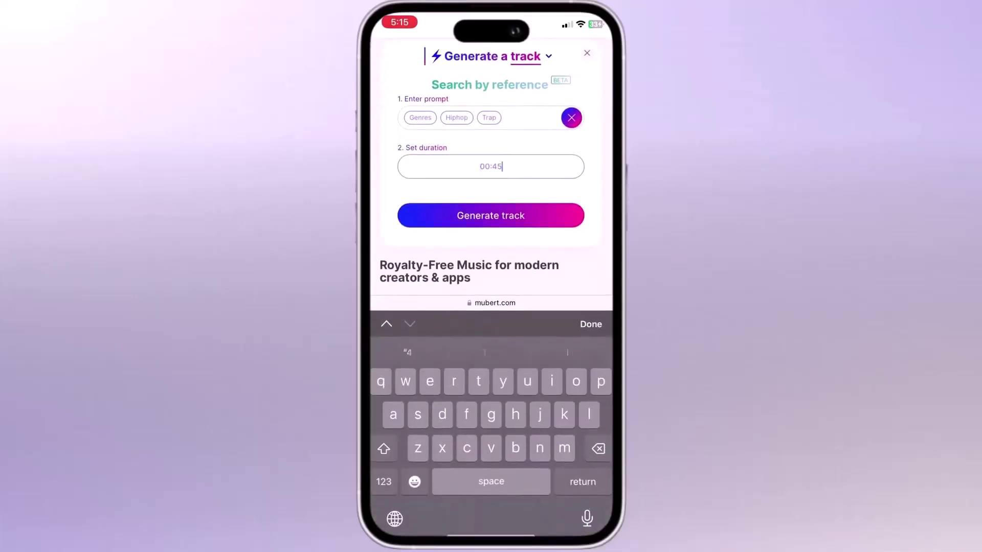
pyautogui.click(591, 325)
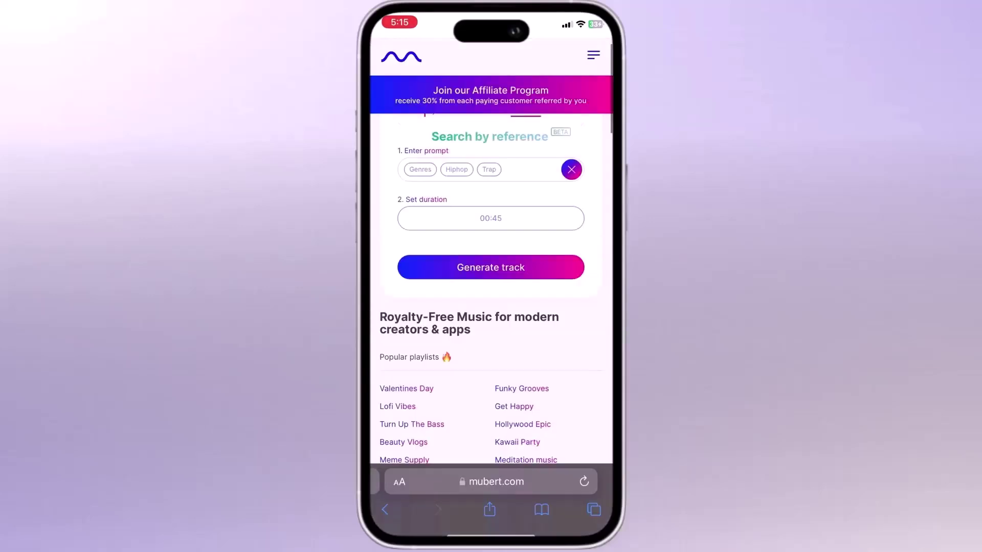
pyautogui.click(491, 267)
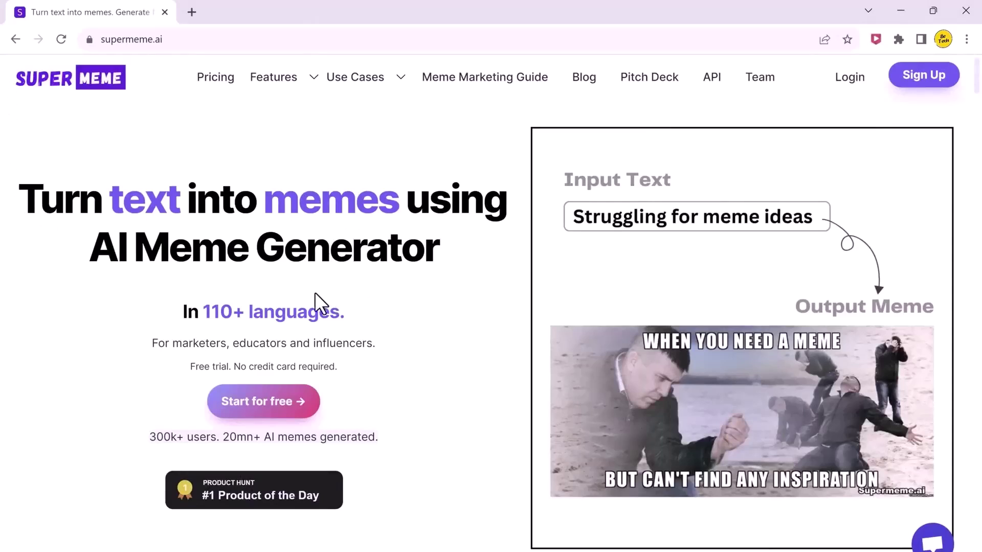
# Step: In Text-to-meme, generate memes from 'When Ai going to take your job'
pyautogui.click(287, 411)
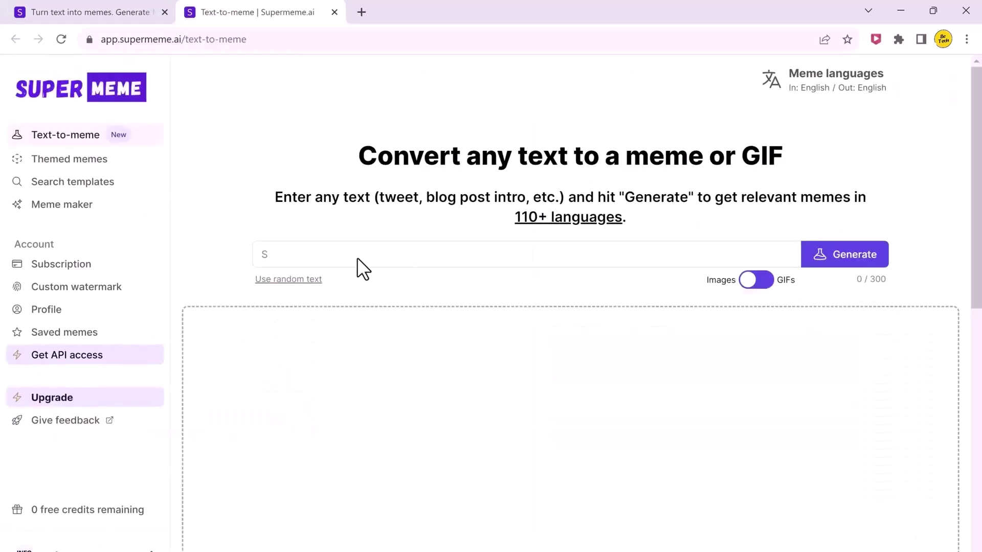
pyautogui.click(359, 255)
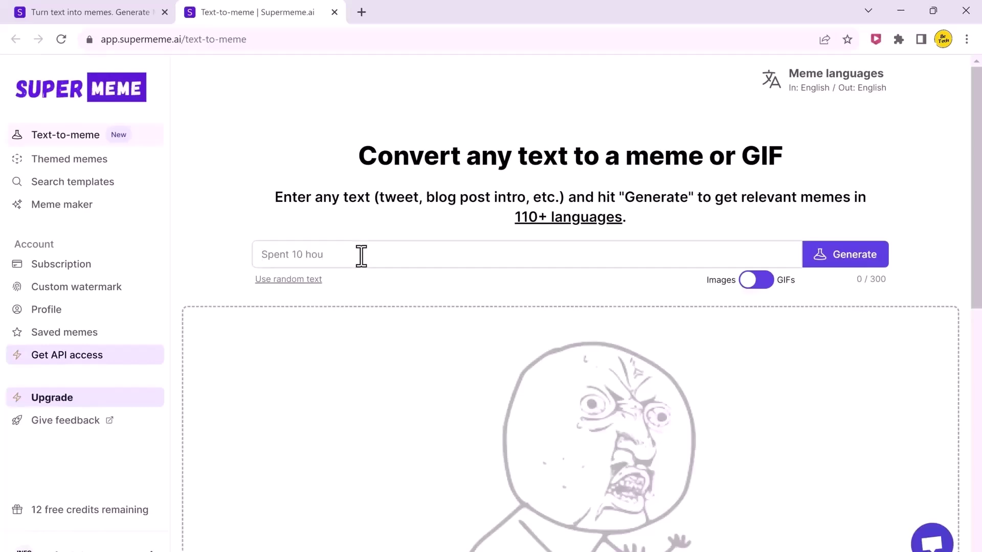
pyautogui.write('When Ai going to take your job')
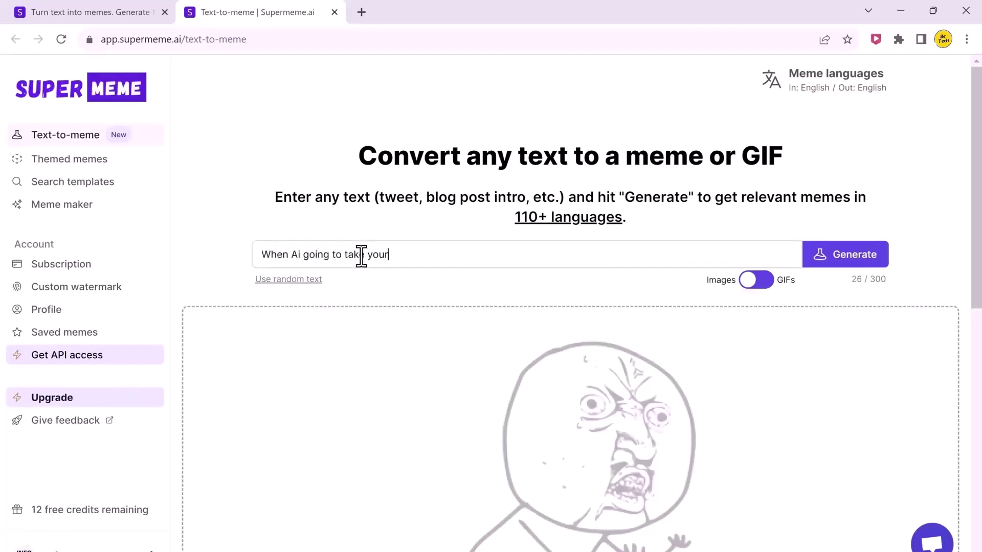
pyautogui.click(869, 259)
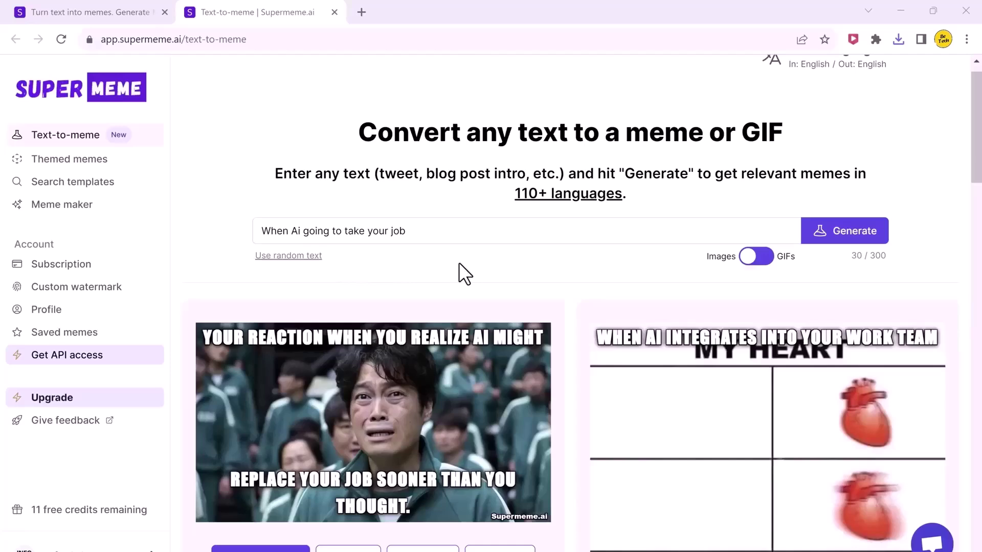
pyautogui.scroll(-3, 546, 356)
pyautogui.scroll(-8, 547, 357)
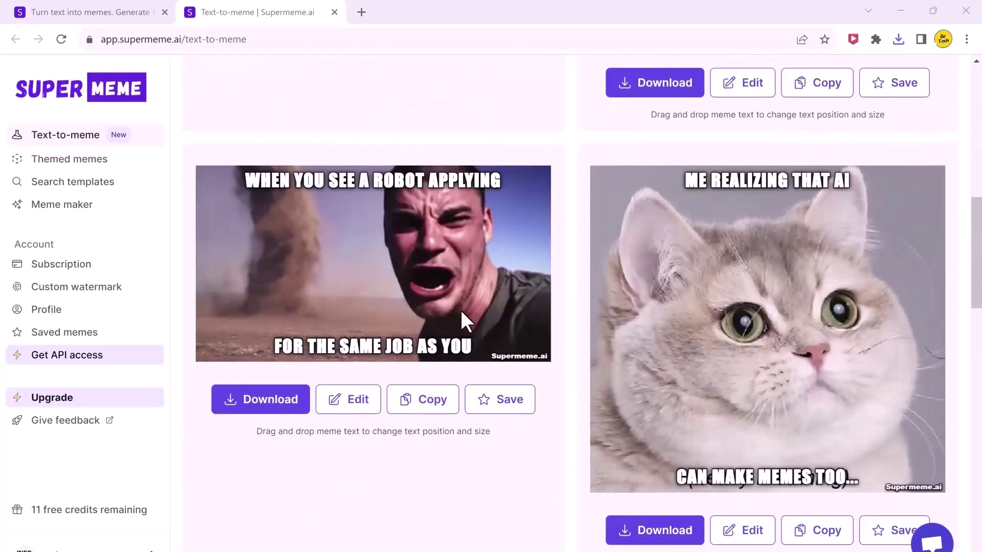
pyautogui.scroll(-12, 825, 249)
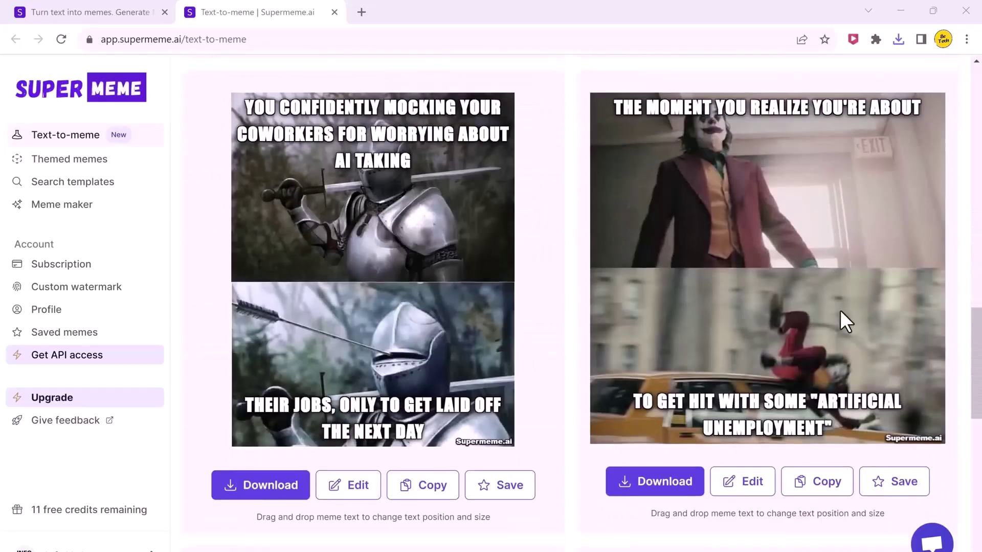
pyautogui.scroll(-9, 845, 321)
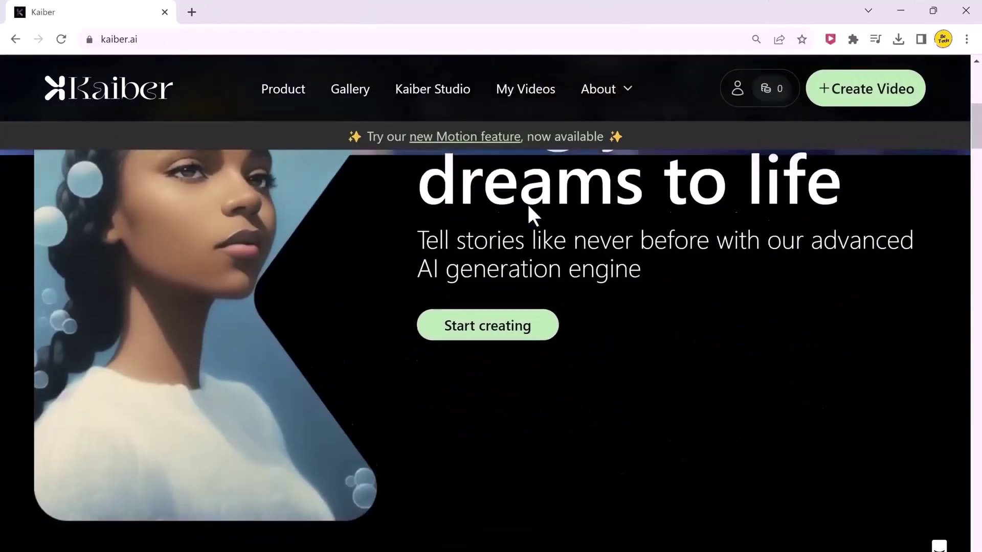
pyautogui.scroll(-4, 528, 205)
pyautogui.scroll(-4, 531, 206)
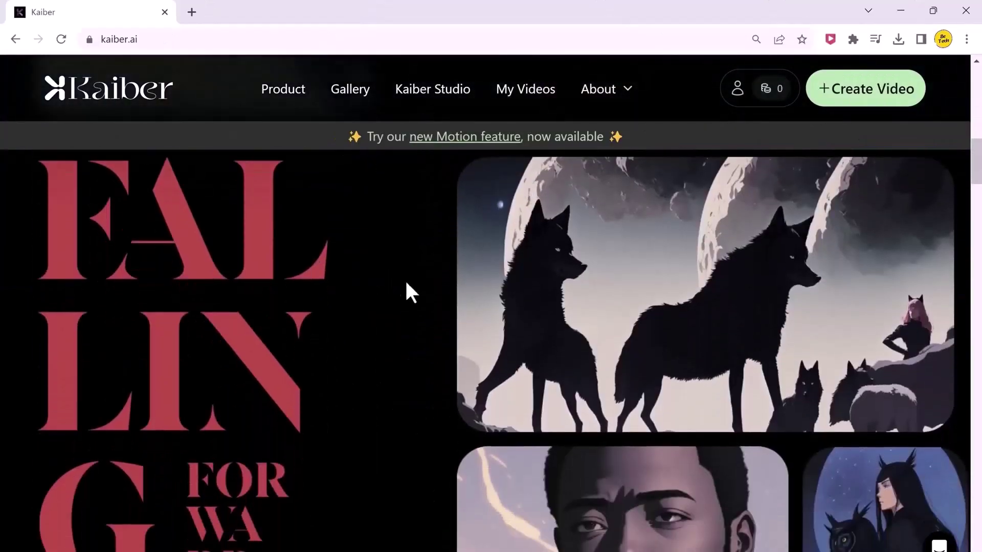
pyautogui.scroll(-6, 406, 290)
pyautogui.scroll(-8, 409, 290)
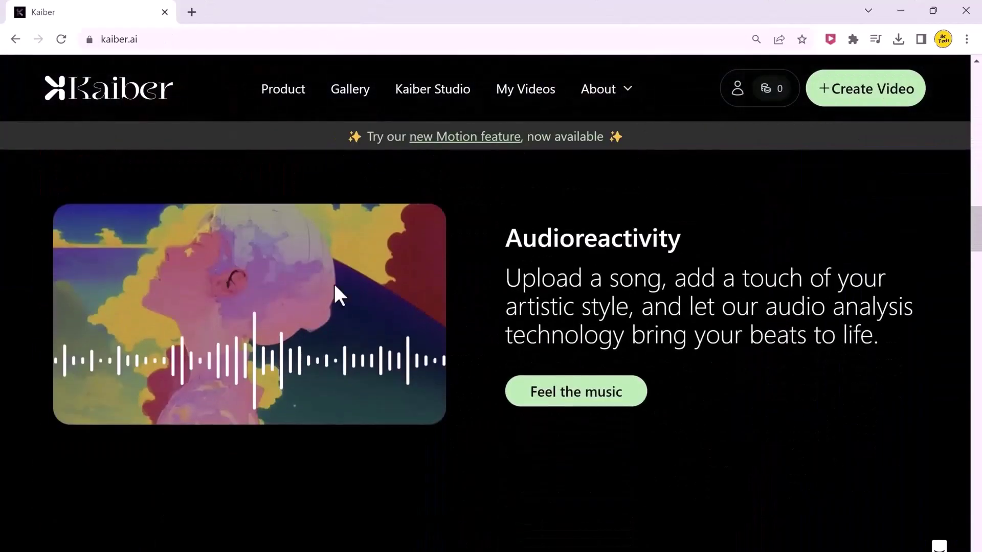
pyautogui.scroll(-8, 329, 338)
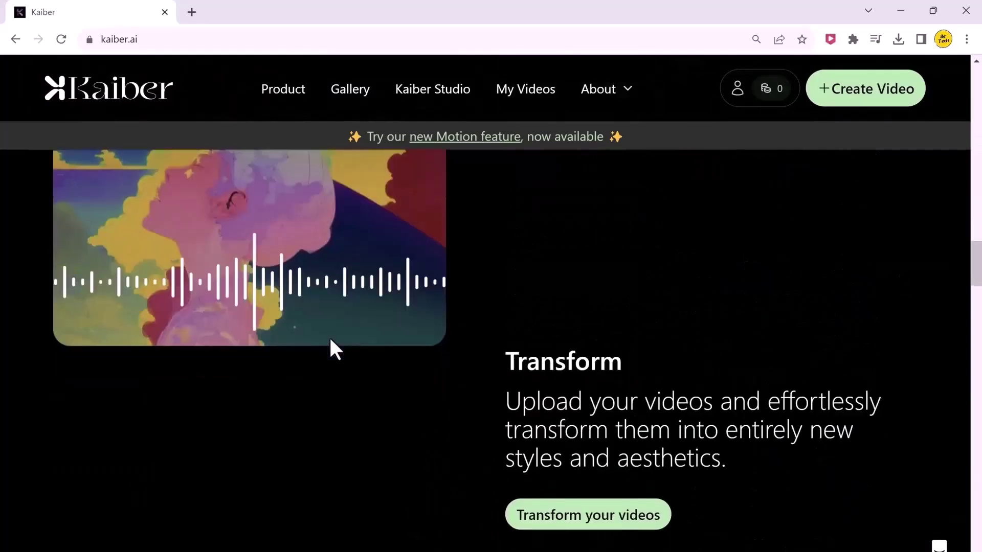
pyautogui.scroll(-5, 335, 336)
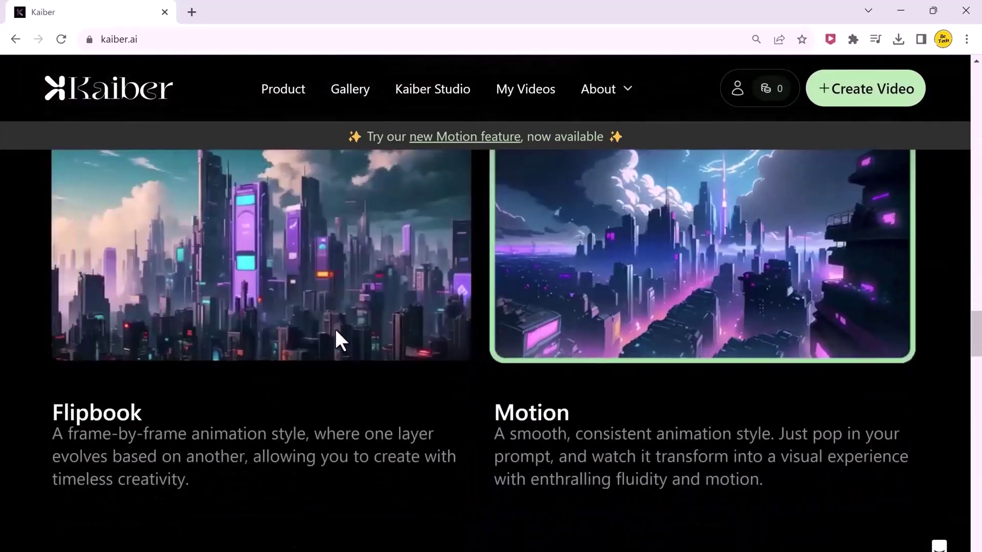
pyautogui.scroll(2, 268, 340)
pyautogui.scroll(-1, 499, 393)
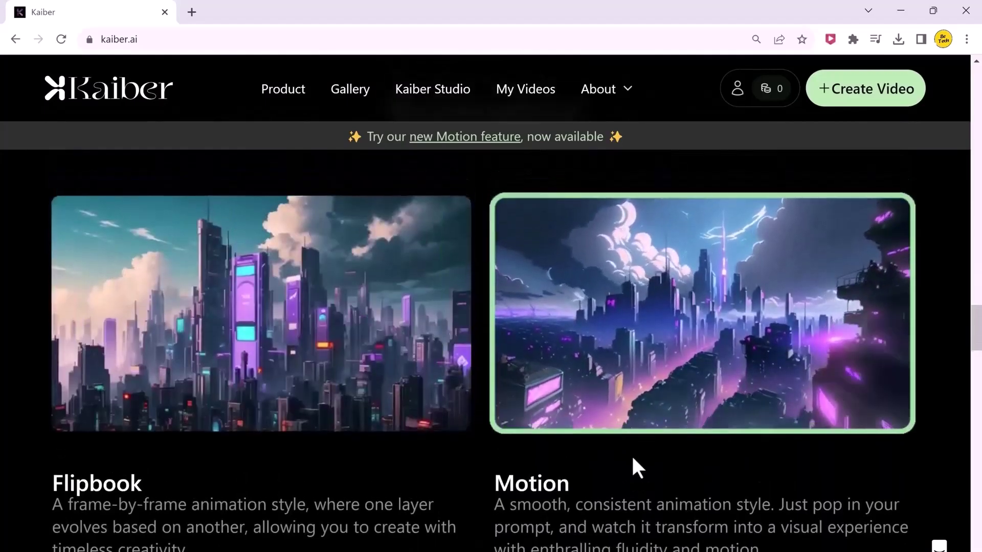
pyautogui.scroll(-5, 632, 454)
pyautogui.scroll(-5, 632, 452)
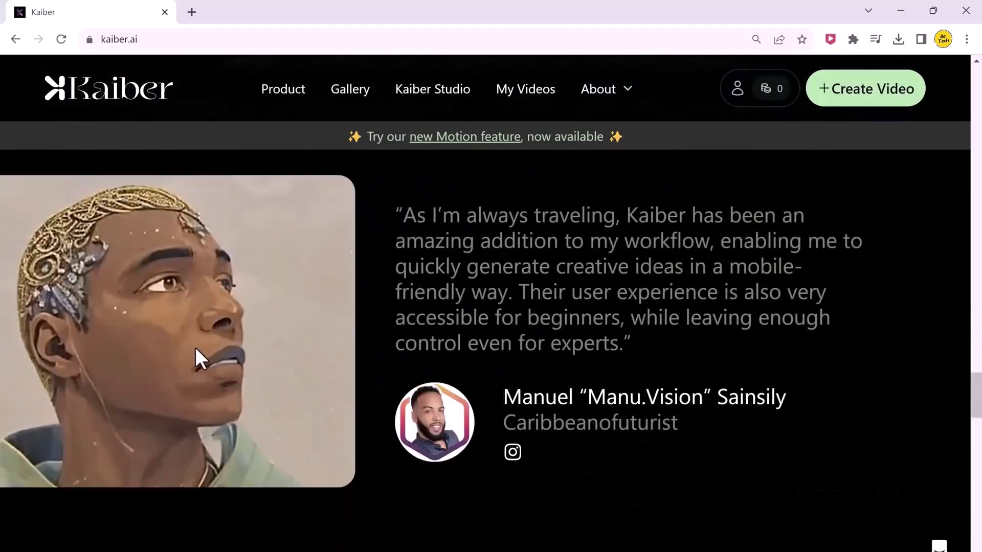
pyautogui.scroll(-8, 471, 373)
pyautogui.scroll(-8, 467, 364)
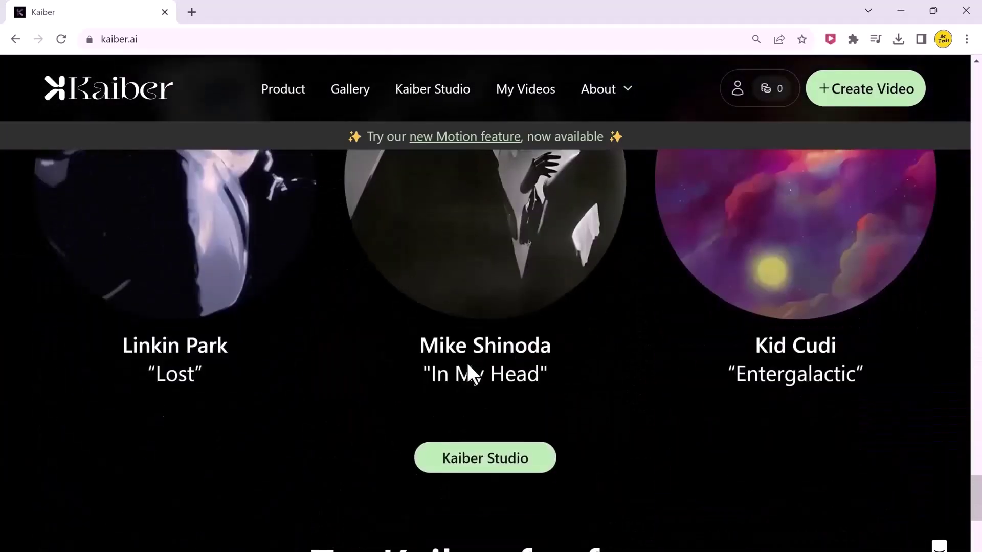
pyautogui.scroll(-12, 470, 365)
pyautogui.scroll(20, 471, 366)
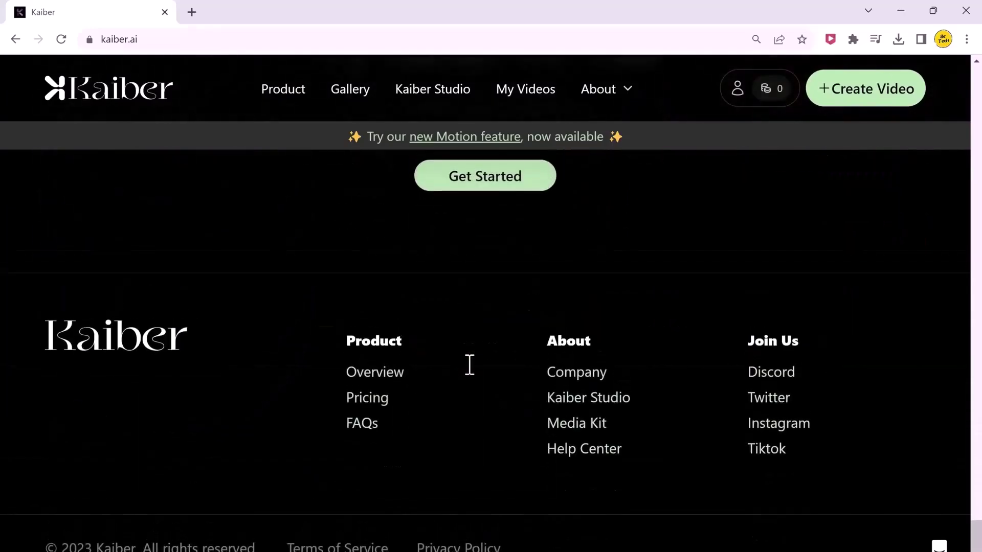
pyautogui.scroll(20, 474, 354)
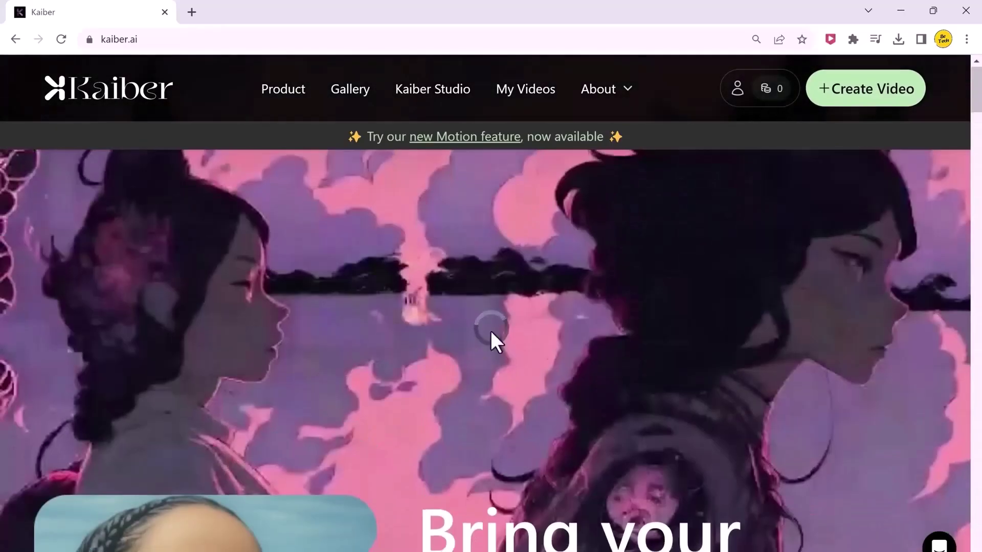
# Step: Start a new video from Create Video, landing on Kaiber's 'Made with Kaiber' gallery
pyautogui.click(880, 103)
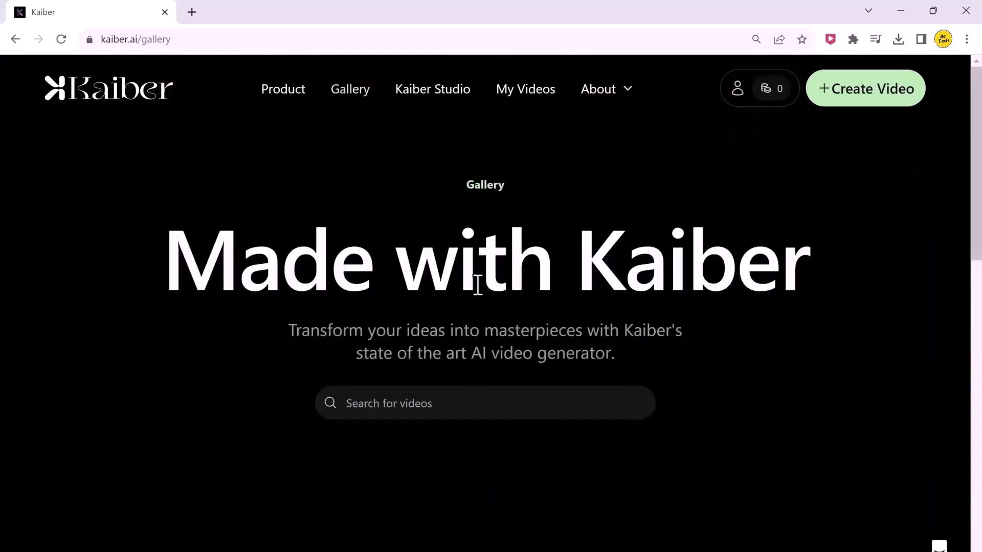
pyautogui.scroll(-3, 522, 291)
pyautogui.scroll(-3, 895, 364)
pyautogui.moveTo(895, 364)
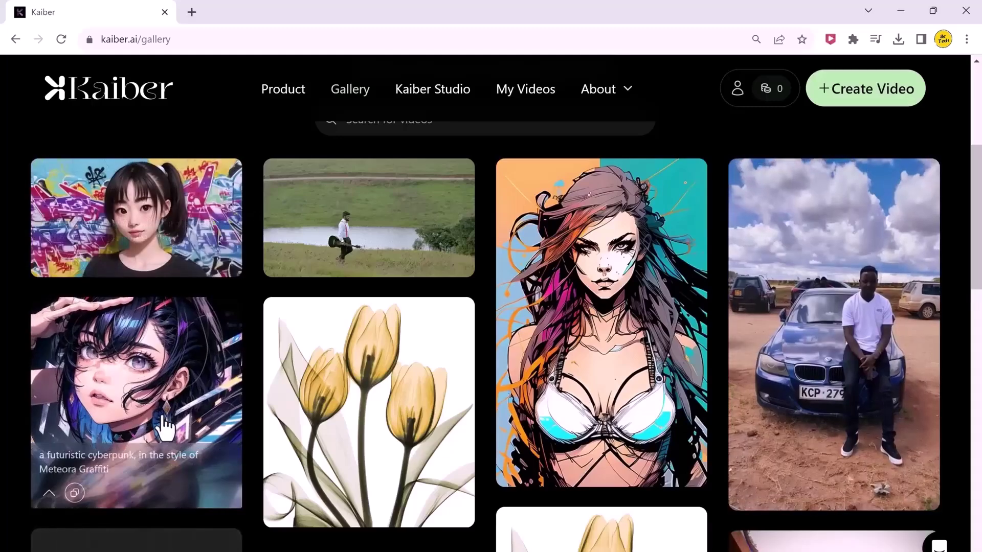
# Step: Browse the gallery grid, previewing community-made AI videos and their prompts
pyautogui.scroll(-2, 311, 400)
pyautogui.scroll(-1, 312, 399)
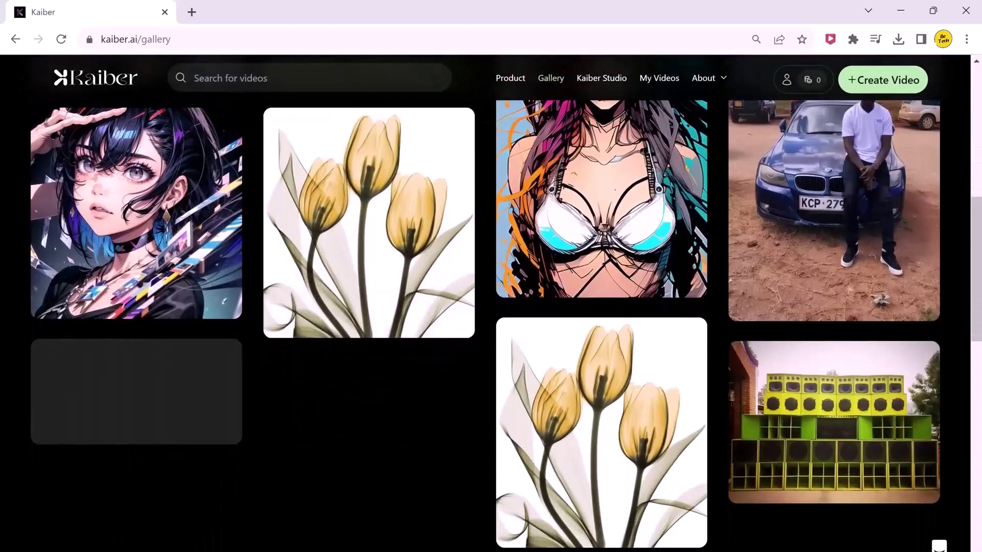
pyautogui.scroll(-2, 974, 463)
pyautogui.scroll(10, 973, 463)
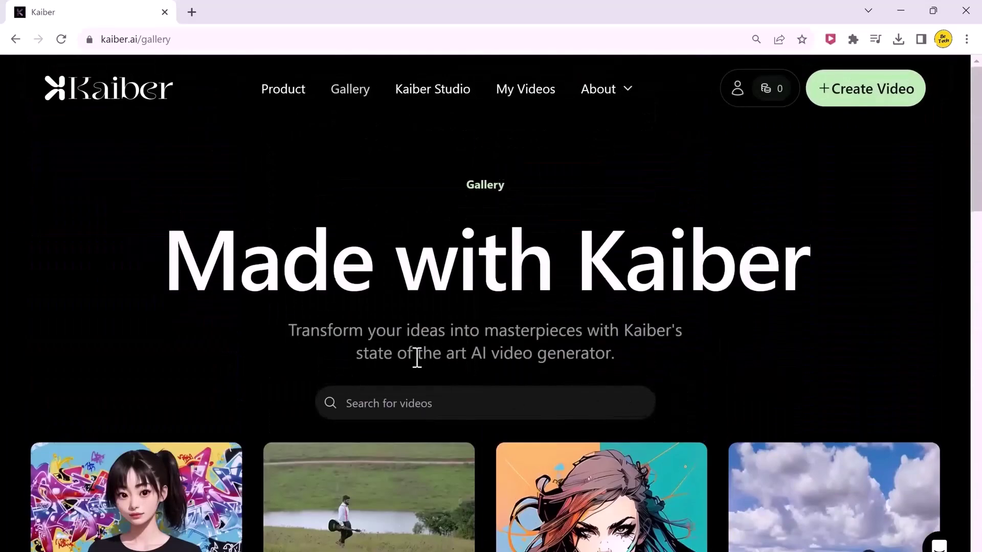
pyautogui.scroll(-3, 417, 355)
pyautogui.scroll(-5, 416, 355)
pyautogui.scroll(3, 416, 358)
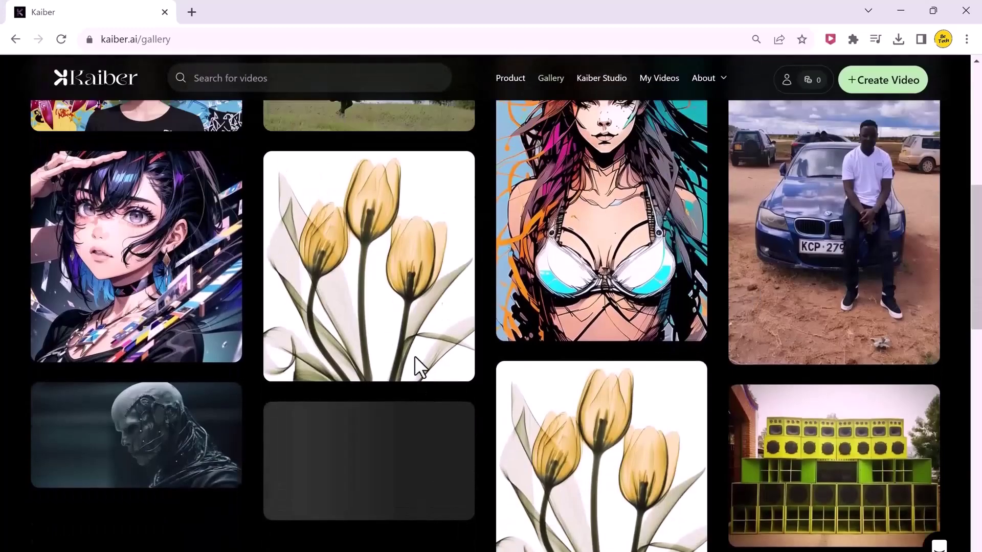
pyautogui.moveTo(643, 281)
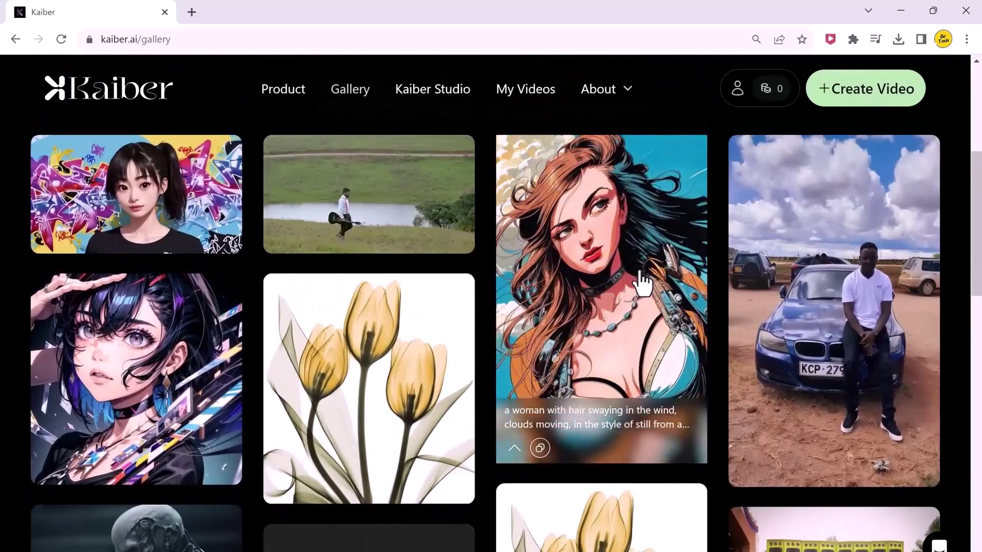
pyautogui.moveTo(307, 208)
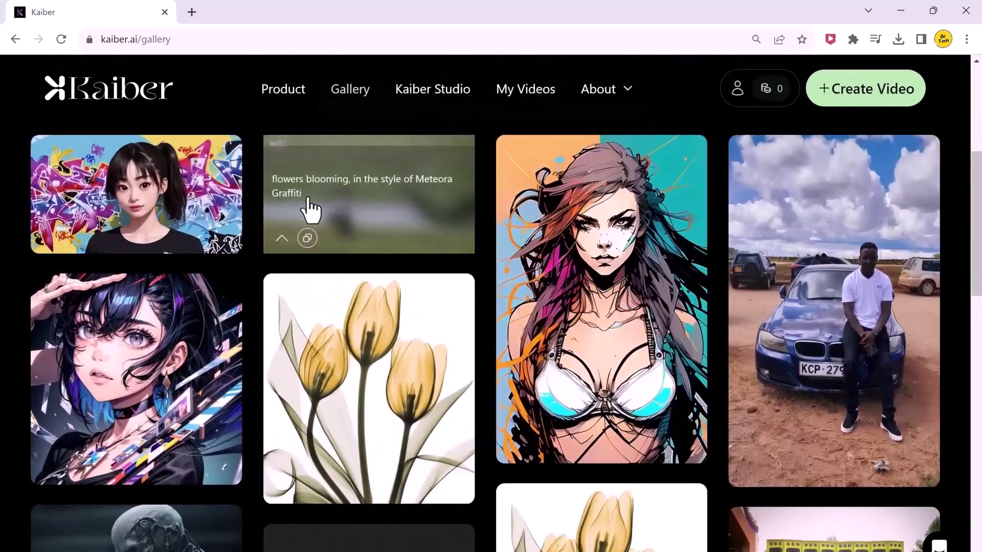